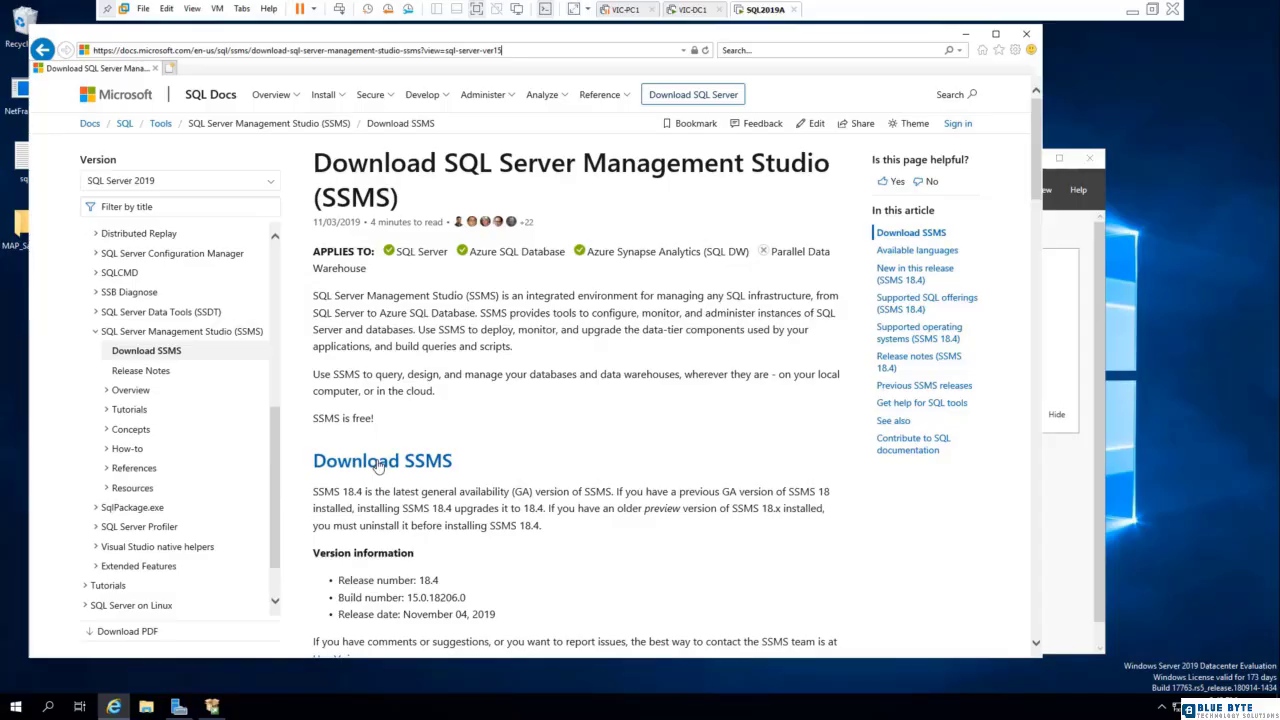
Request the SSMS-Setup-ENU.exe download from the Download SSMS page and dismiss the save prompt.
left_click(378, 463)
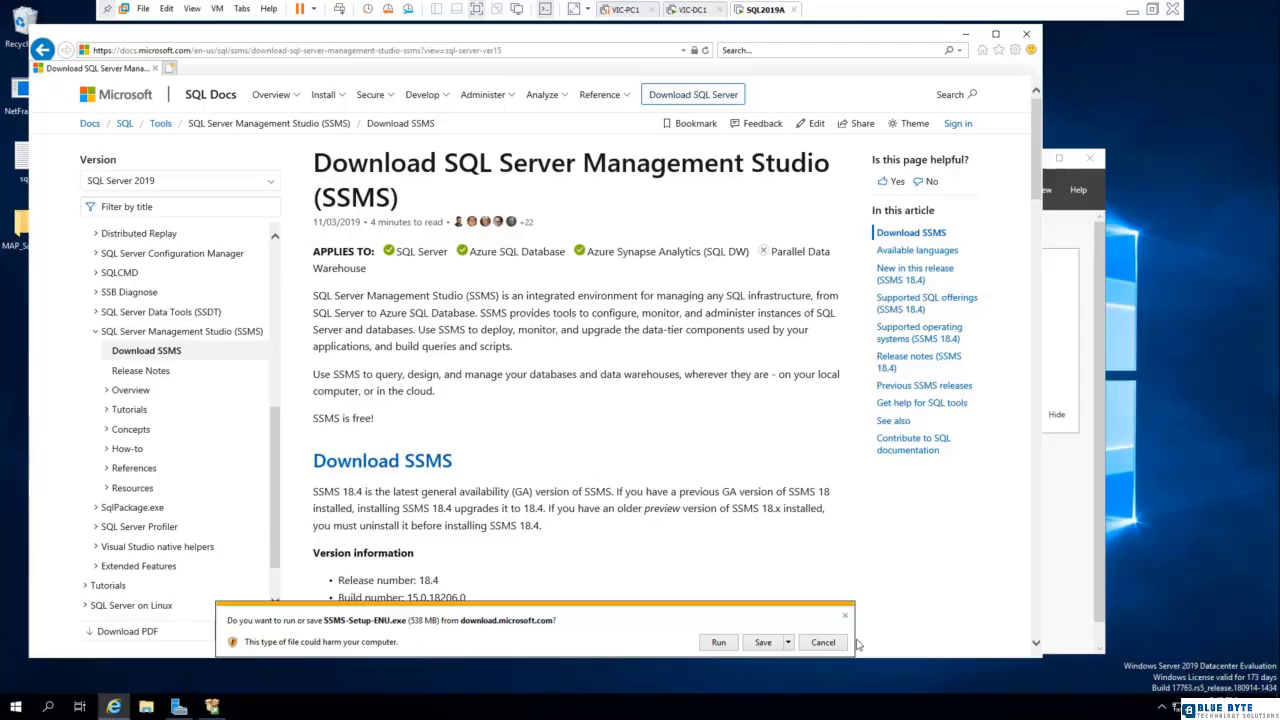
left_click(826, 643)
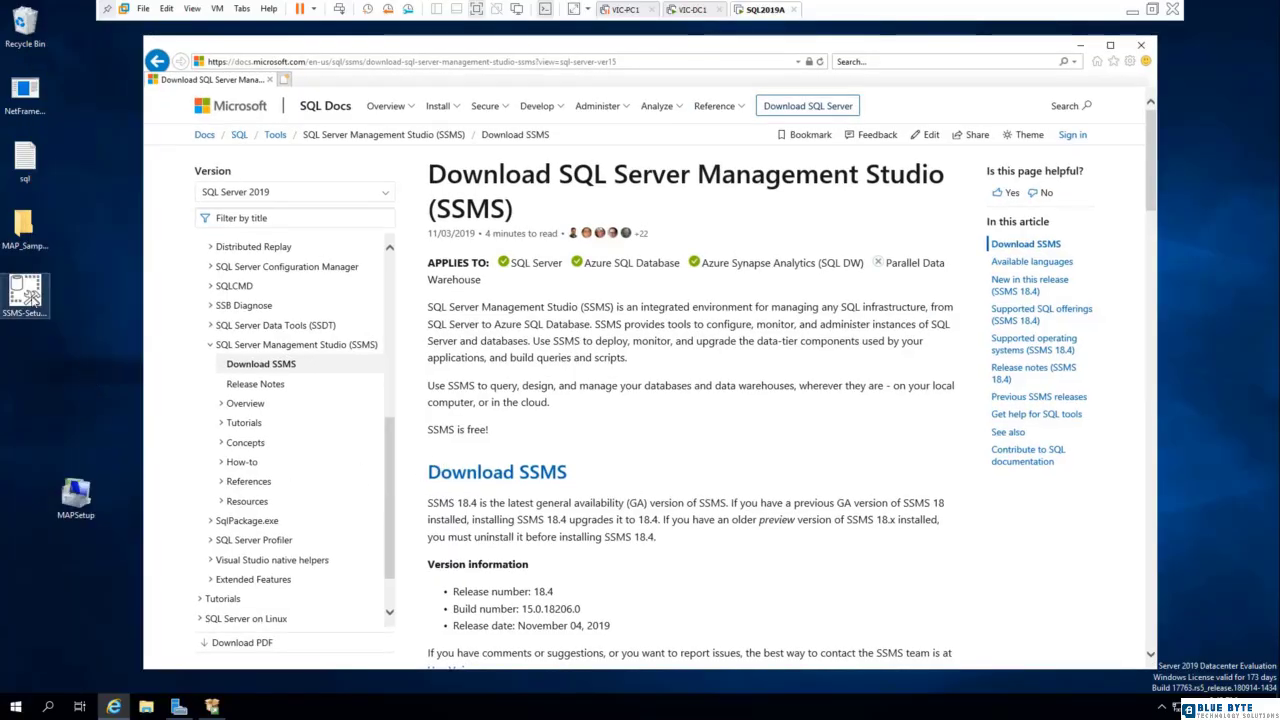
Launch the SSMS-Setup installer on the desktop and install SQL Server Management Studio in the default location.
right_click(30, 293)
left_click(73, 320)
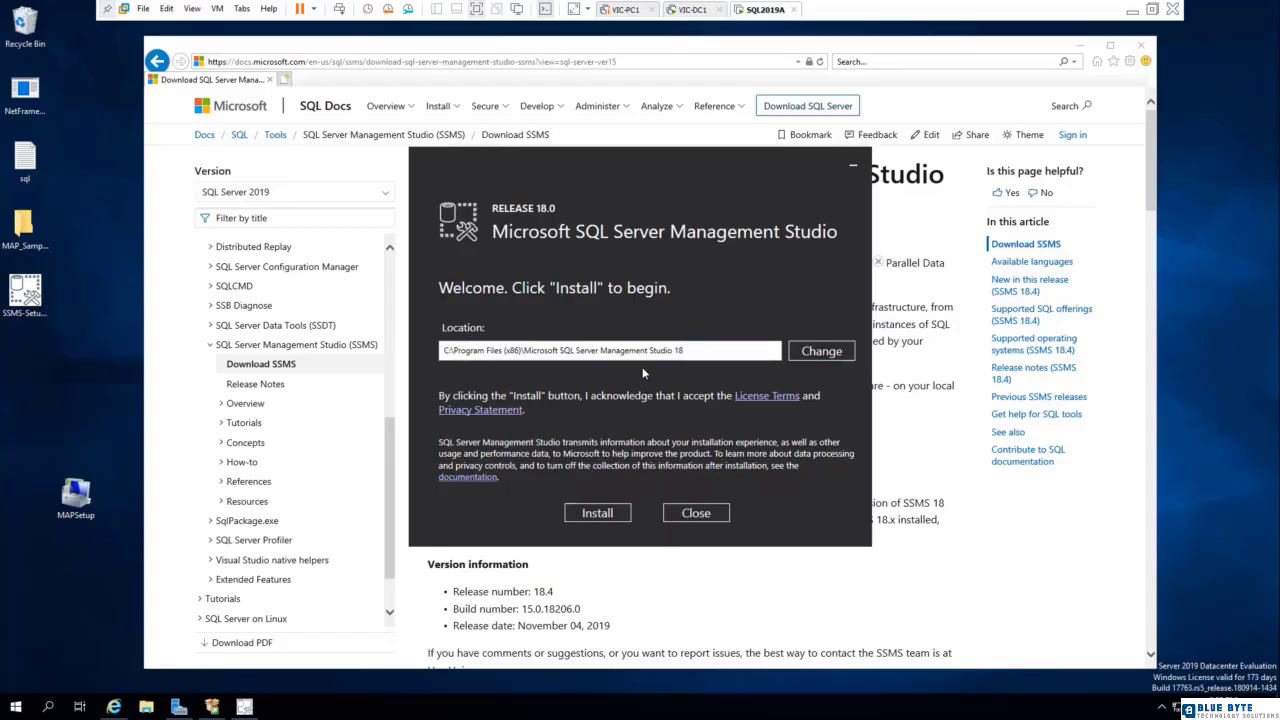
left_click(597, 513)
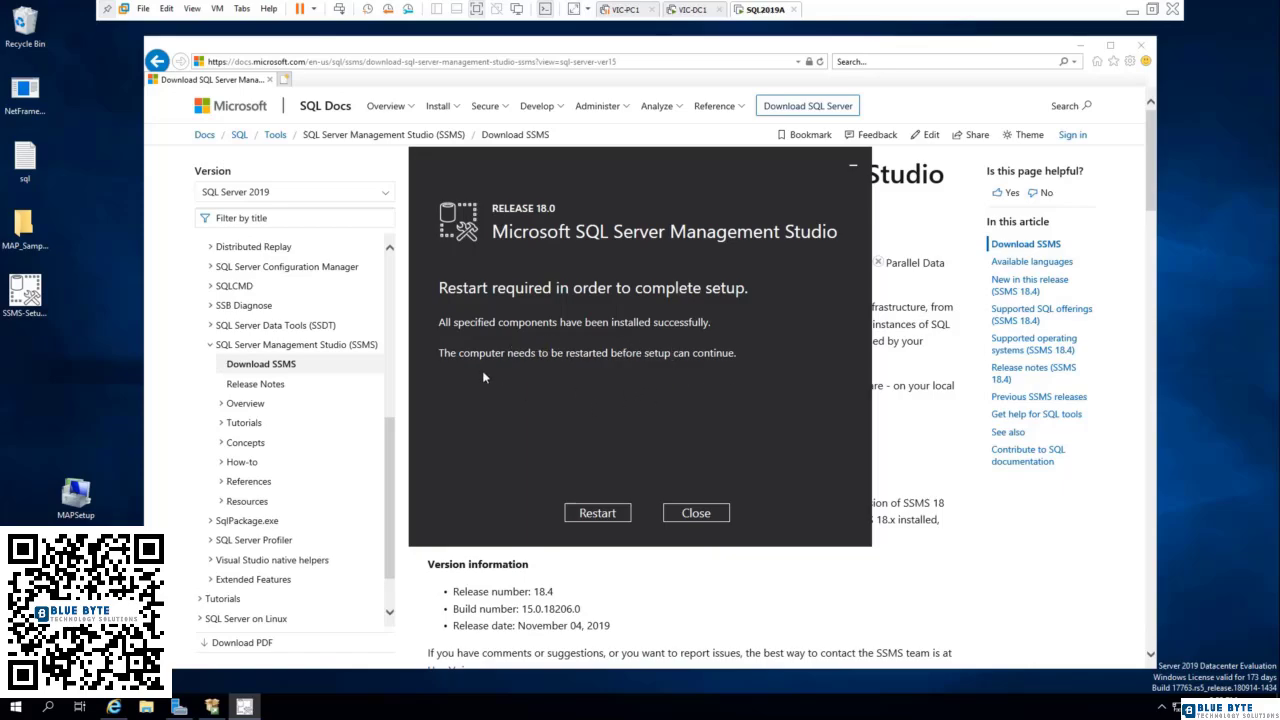
Restart the server to complete the setup and sign back in by entering the administrator account's password.
left_click(585, 513)
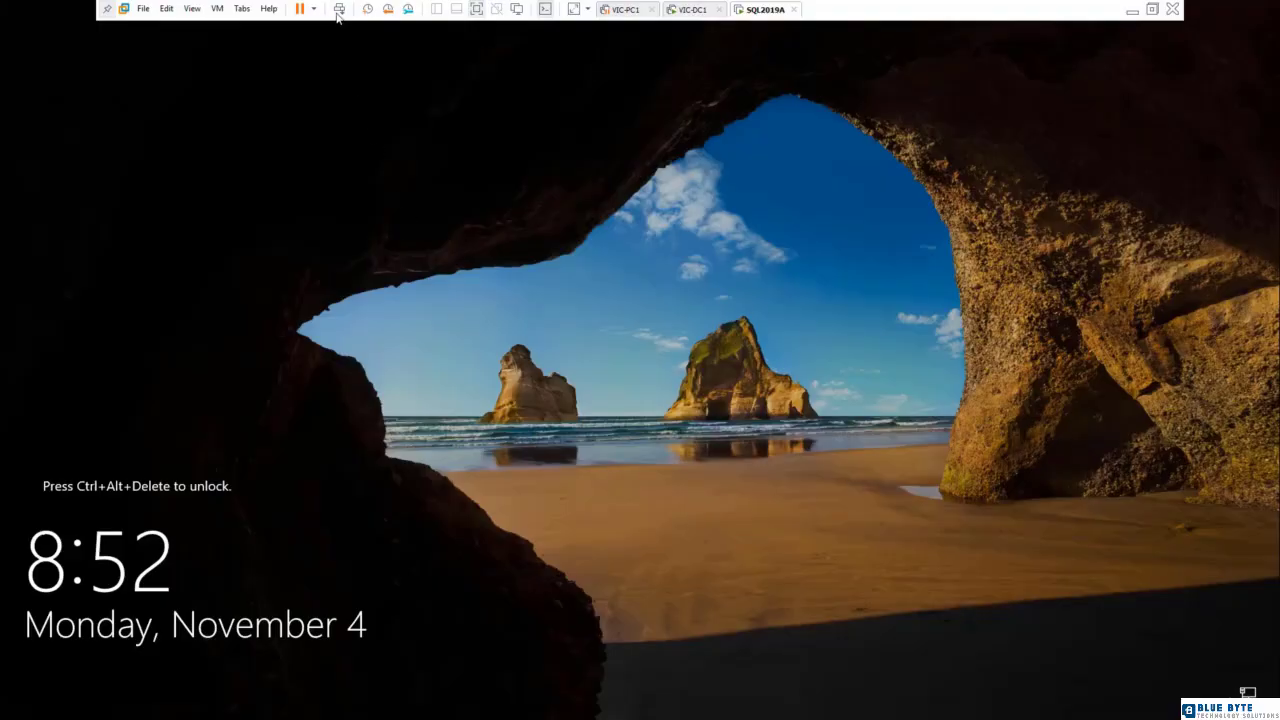
left_click(339, 9)
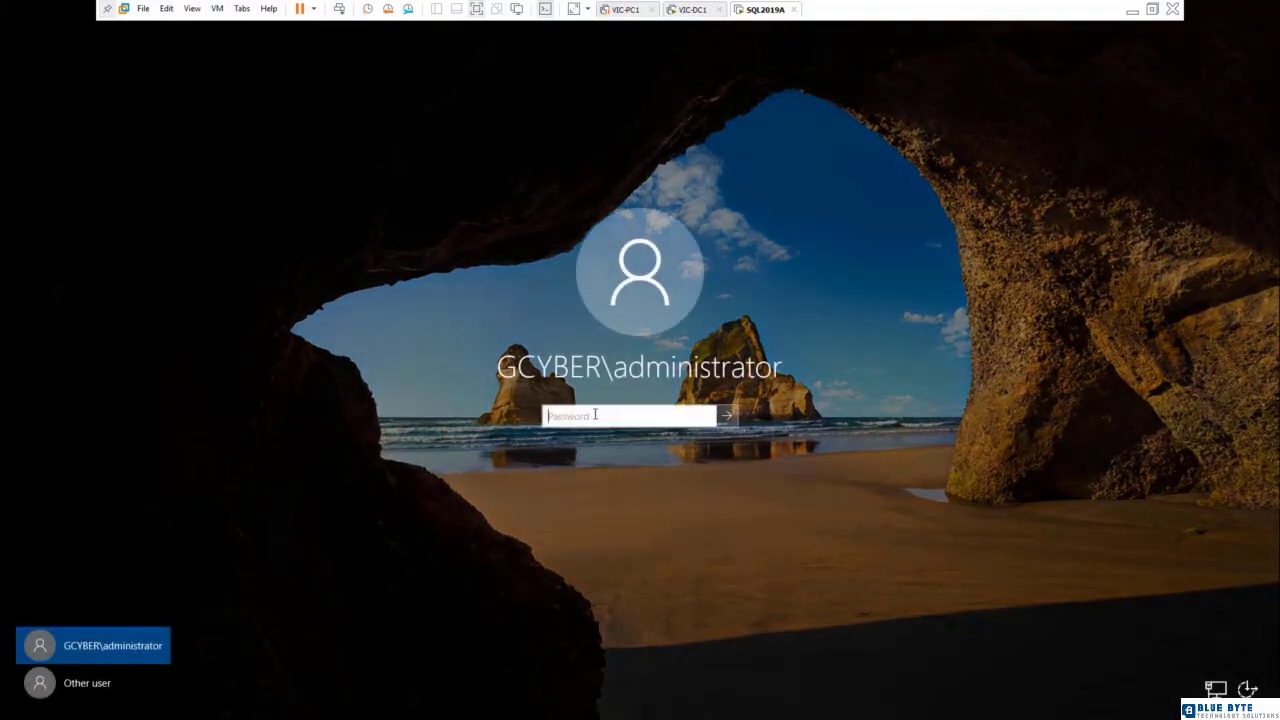
type("••")
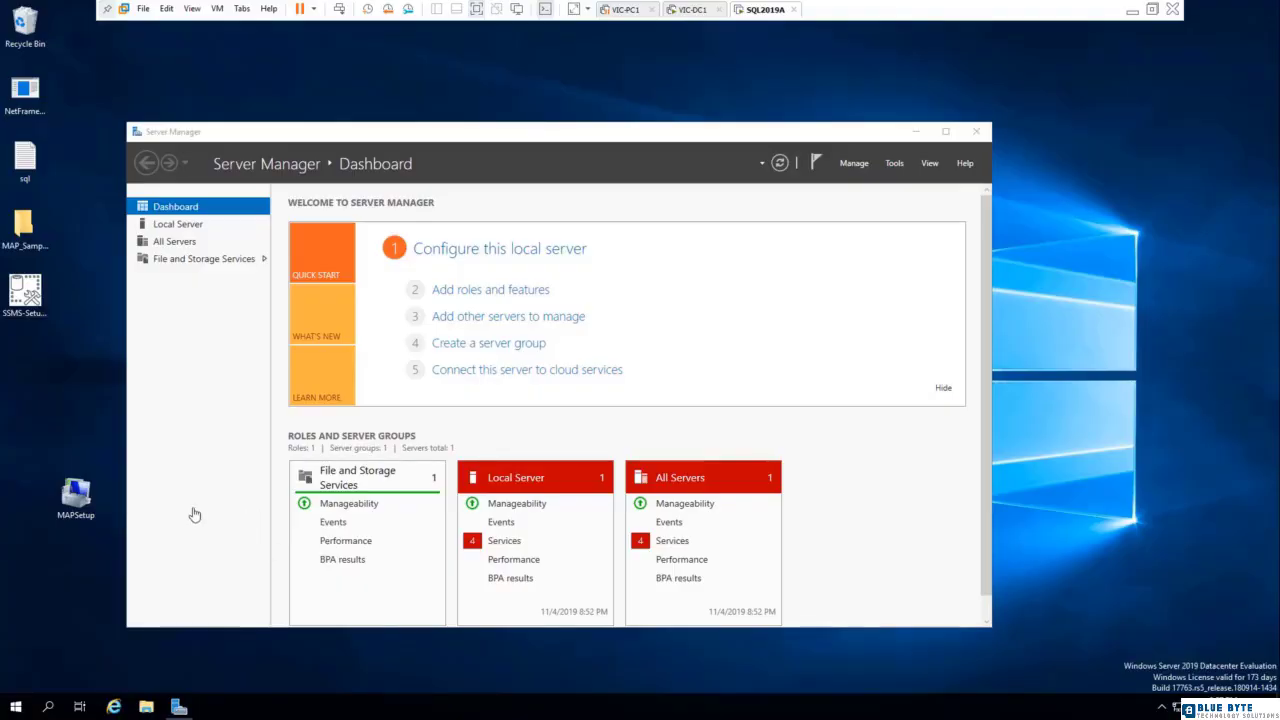
Look at the Analysis Services Deployment Wizard from Microsoft SQL Server Tools 18 and cancel it at its welcome page.
left_click(15, 707)
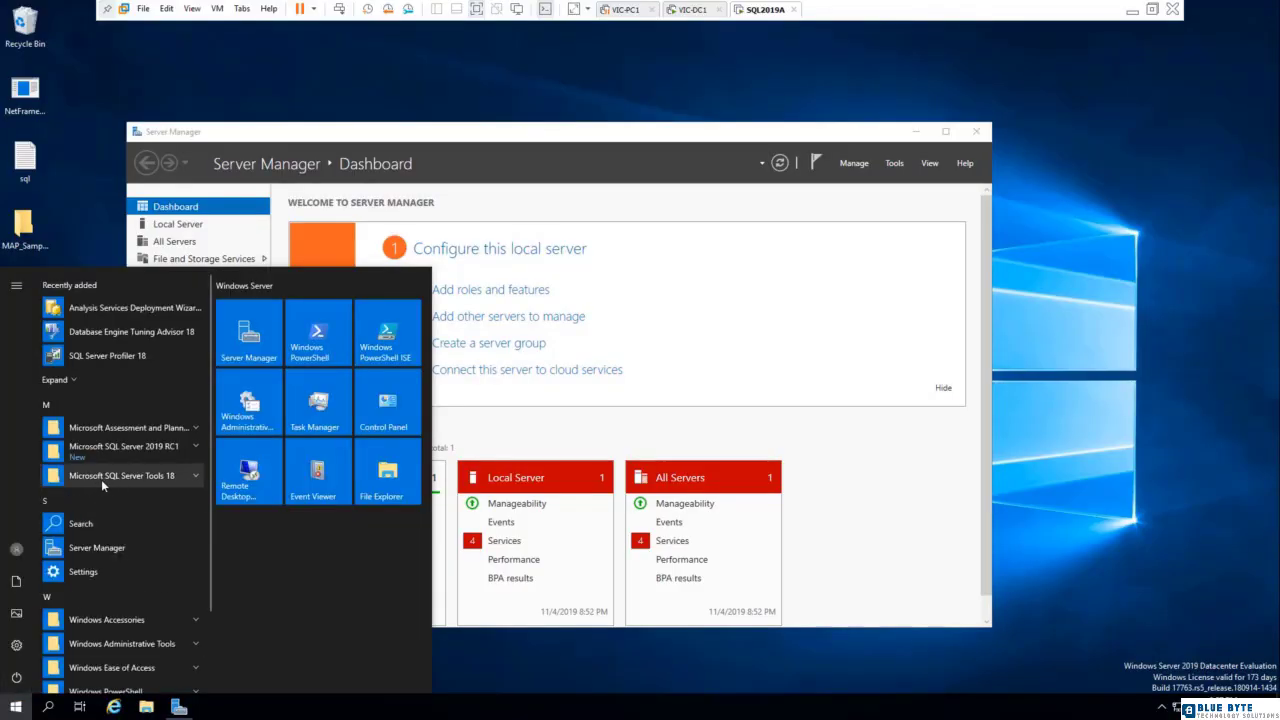
left_click(165, 476)
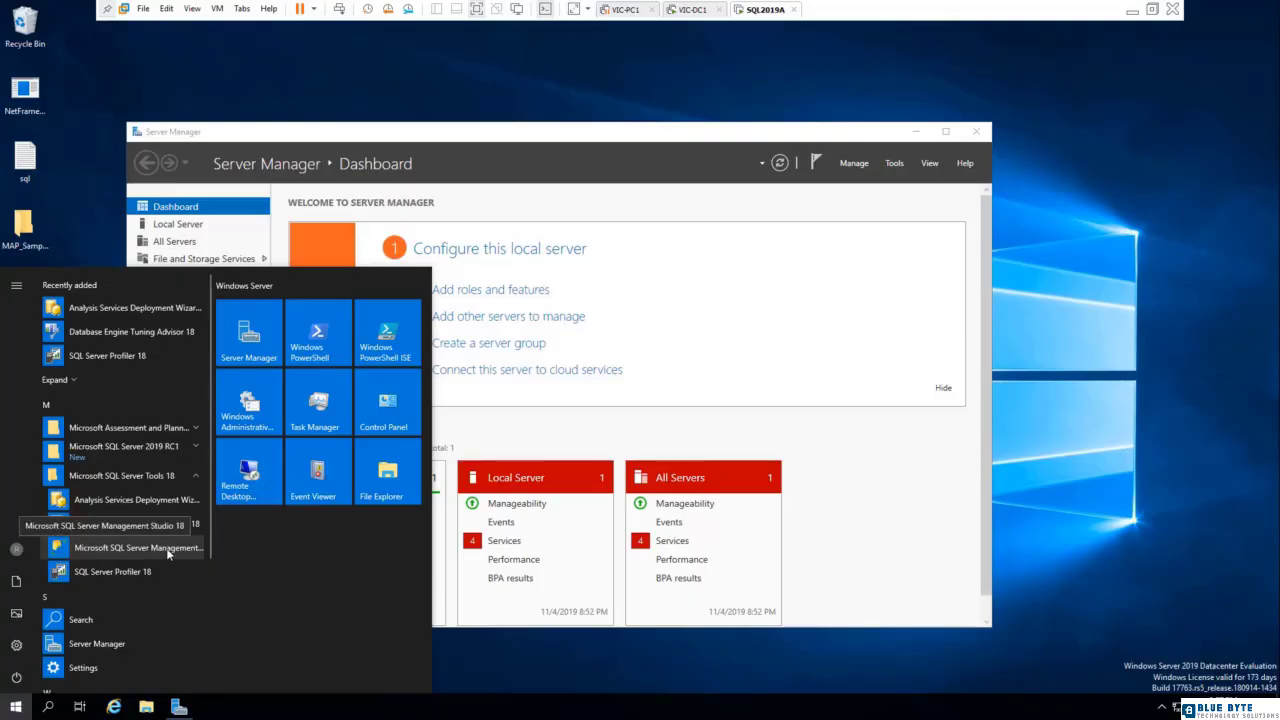
left_click(108, 505)
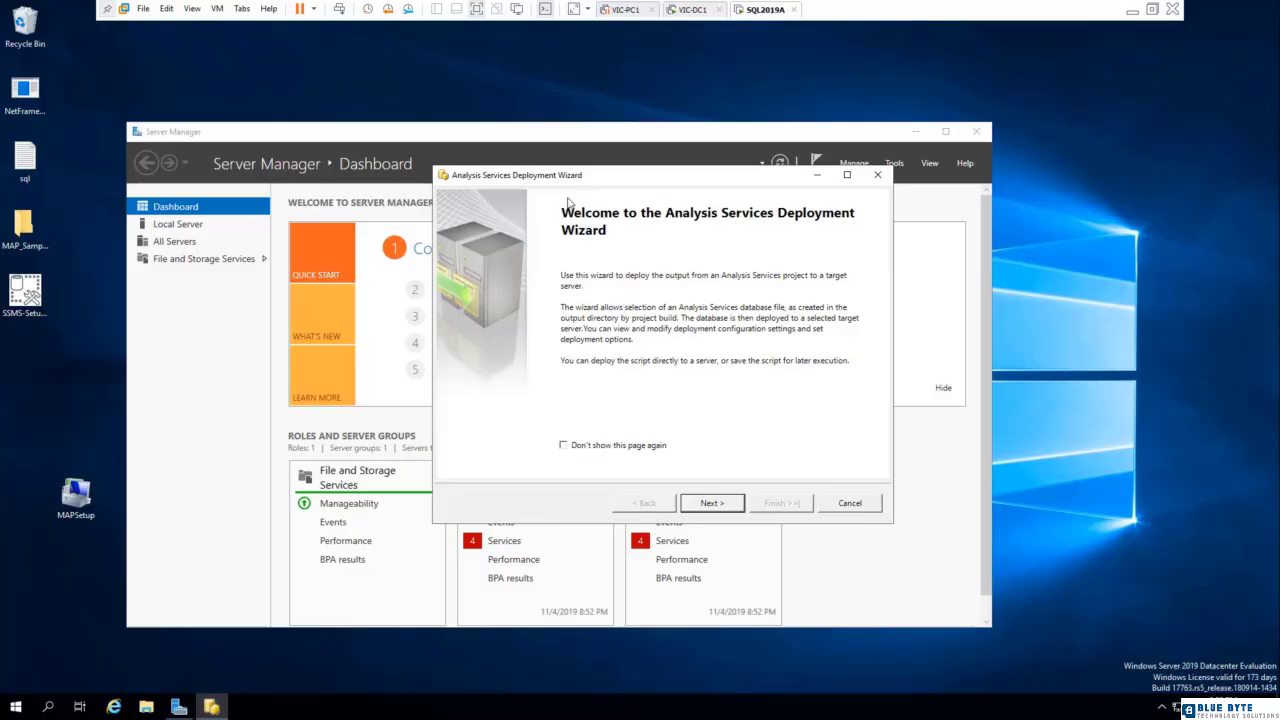
left_click(850, 505)
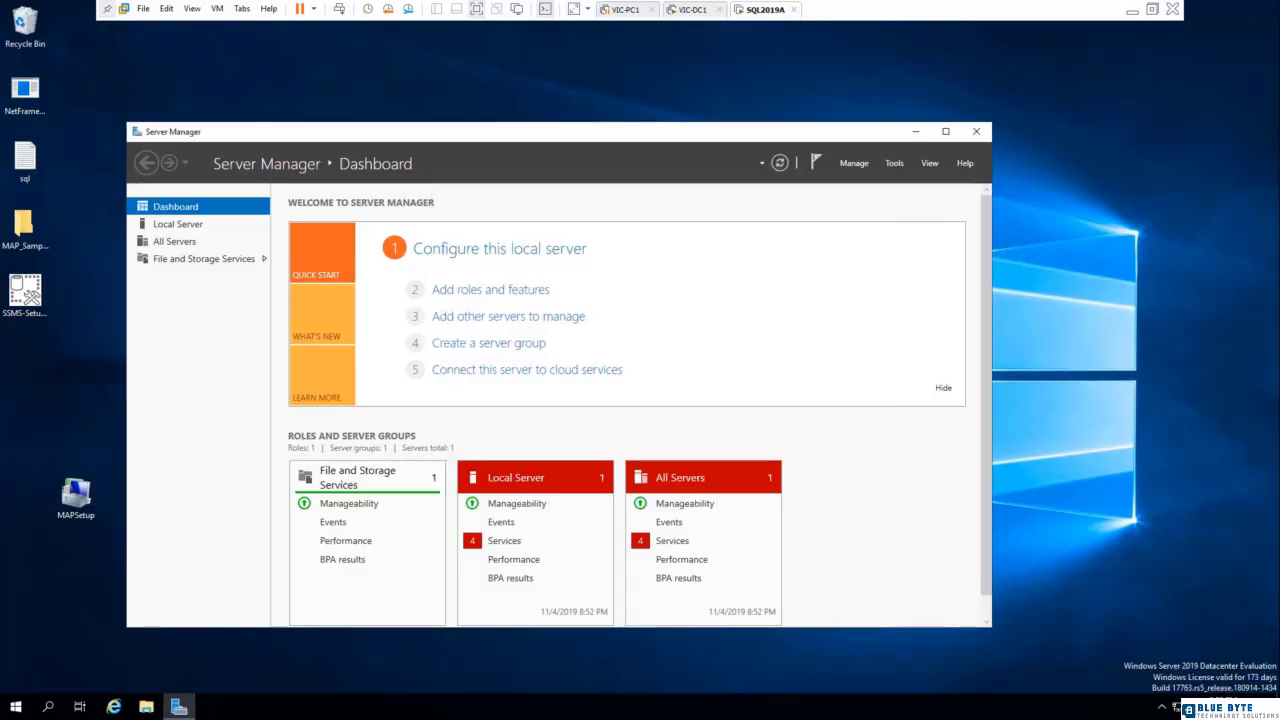
Launch Database Engine Tuning Advisor 18 and connect to server SQL2019A with Windows Authentication.
left_click(15, 707)
left_click(150, 476)
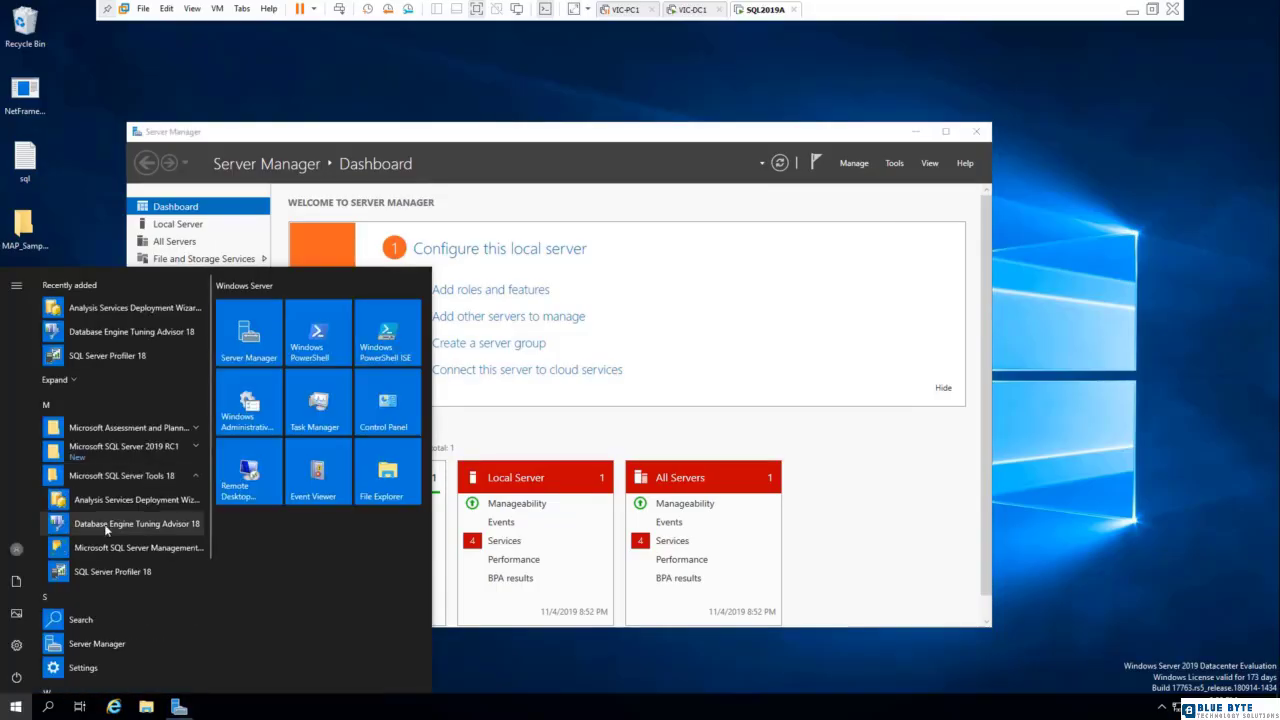
left_click(140, 524)
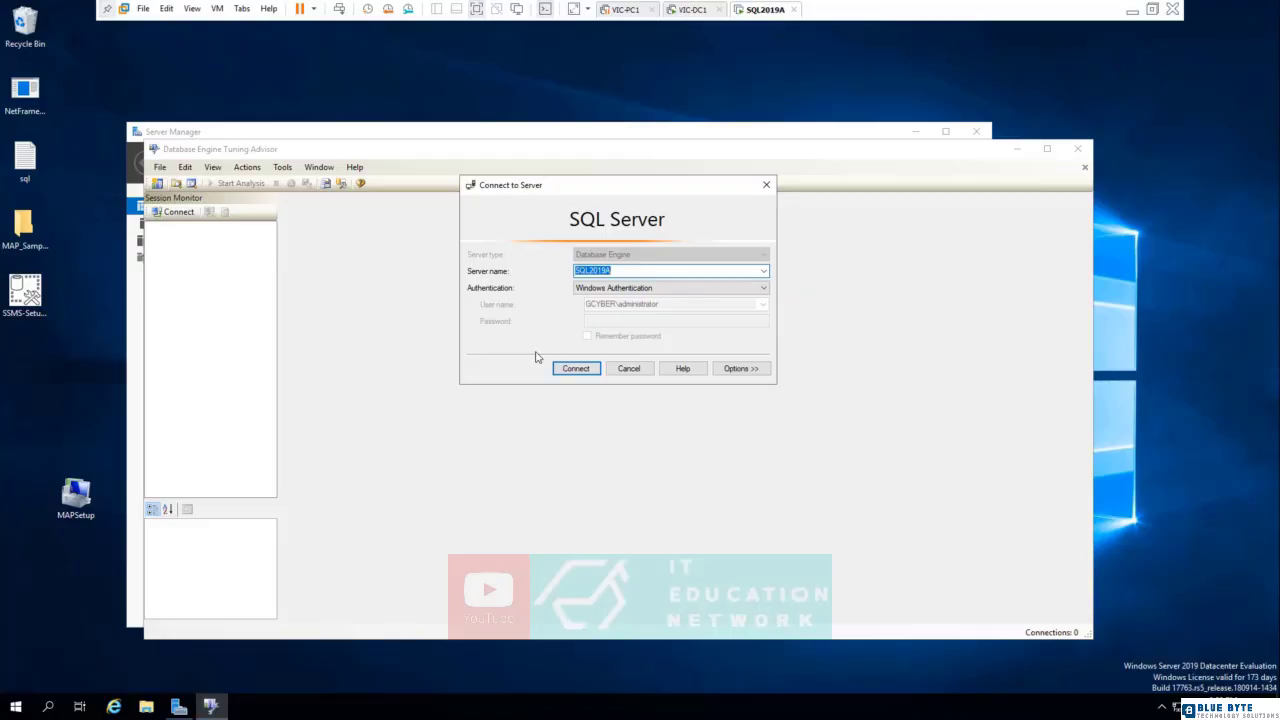
left_click(575, 369)
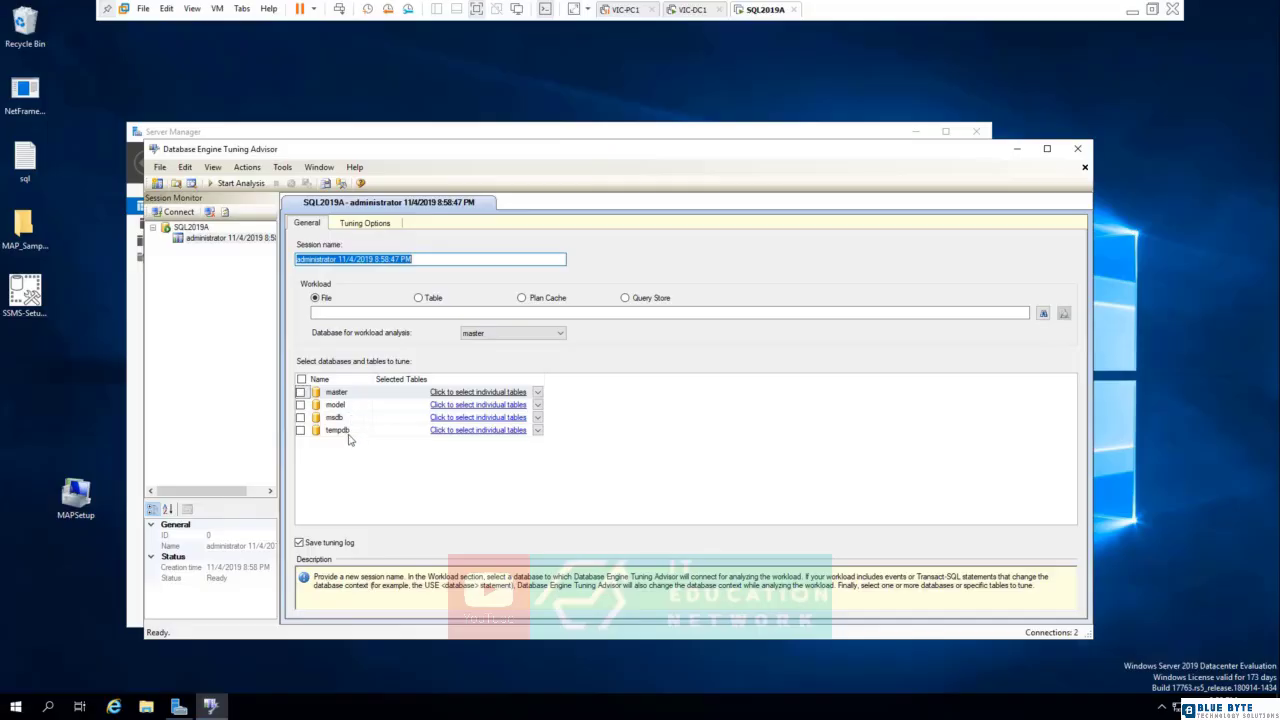
Try to list the individual tables of the master database for tuning, and exit Database Engine Tuning Advisor.
left_click(538, 392)
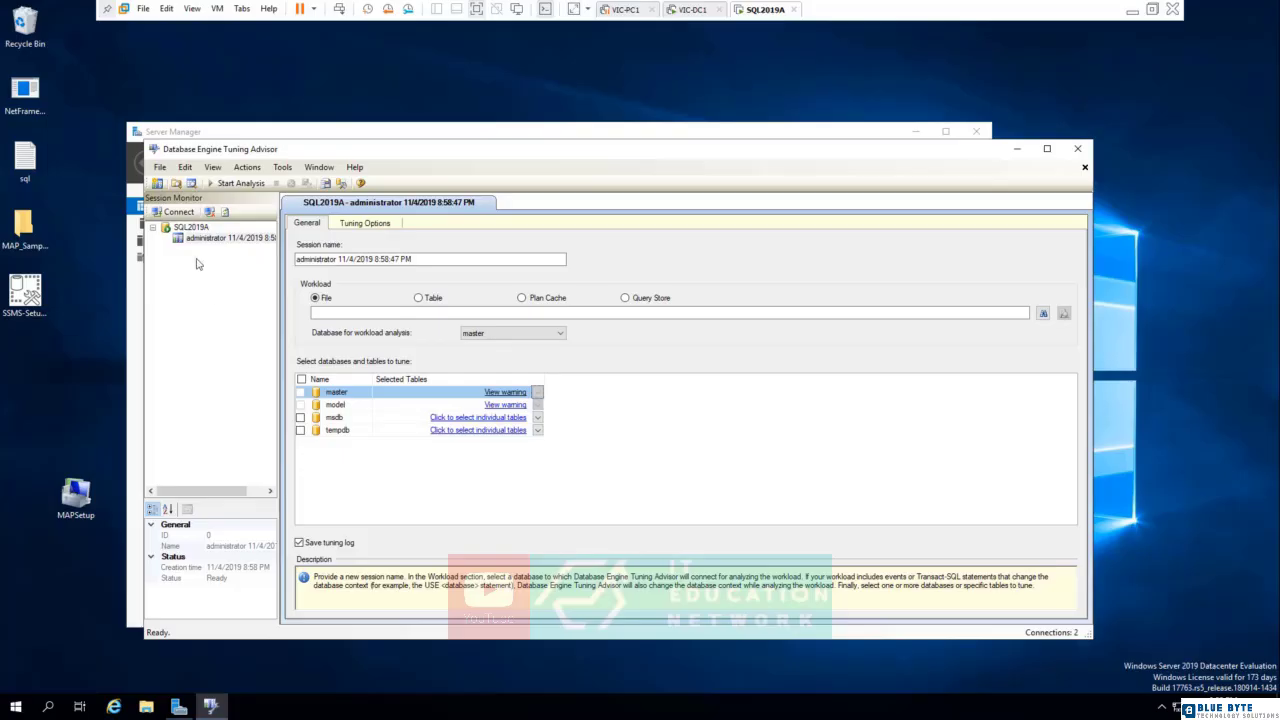
left_click(156, 167)
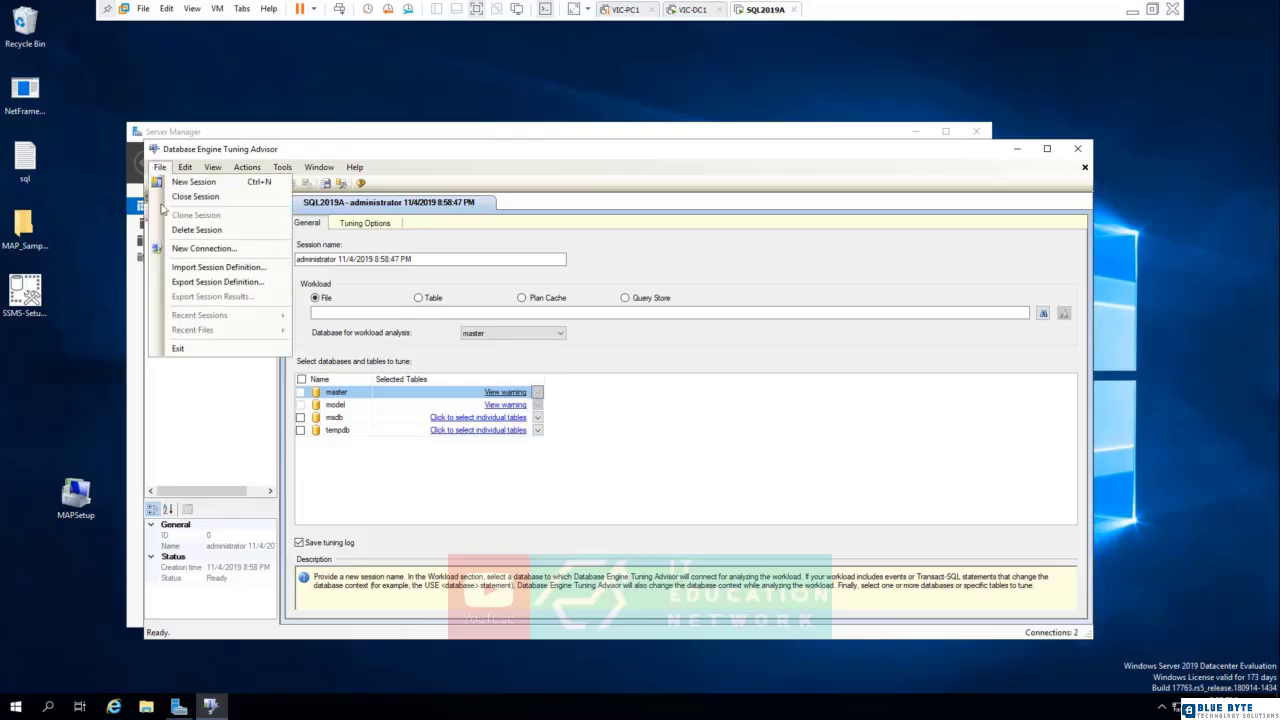
left_click(190, 347)
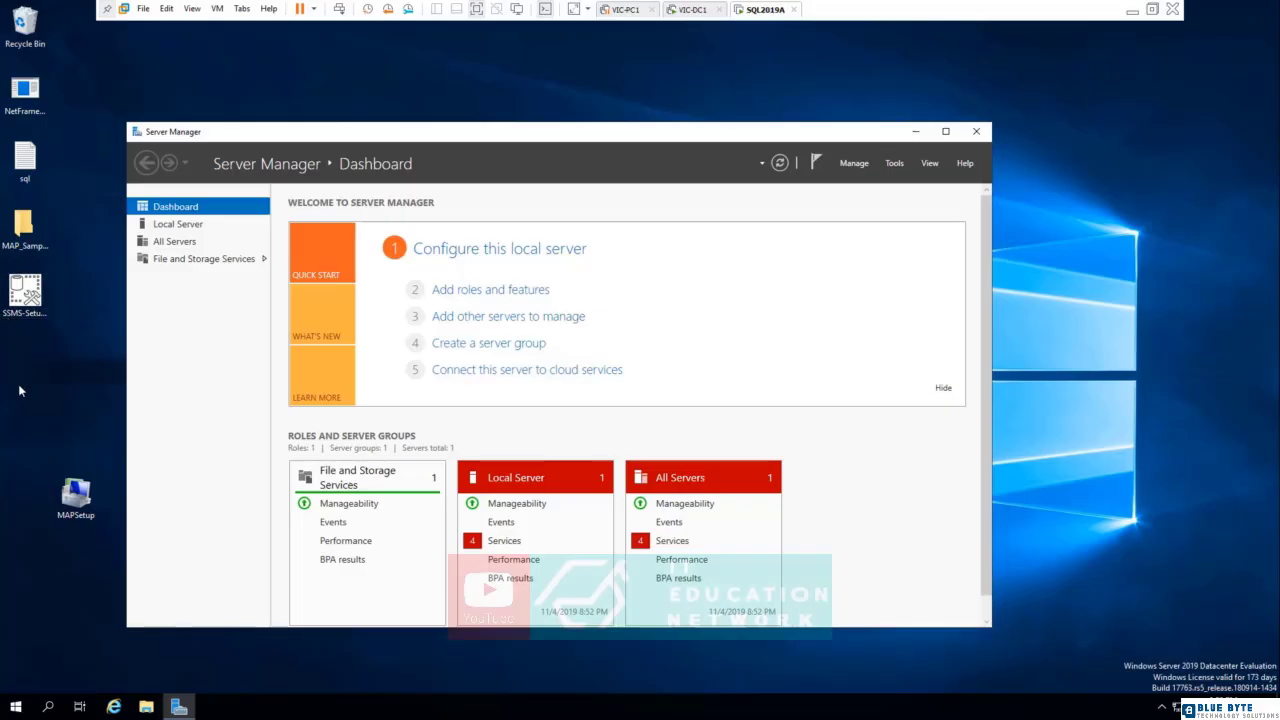
Launch SQL Server Profiler 18, view the server connection dialog for a new trace, and close Profiler without connecting.
left_click(15, 707)
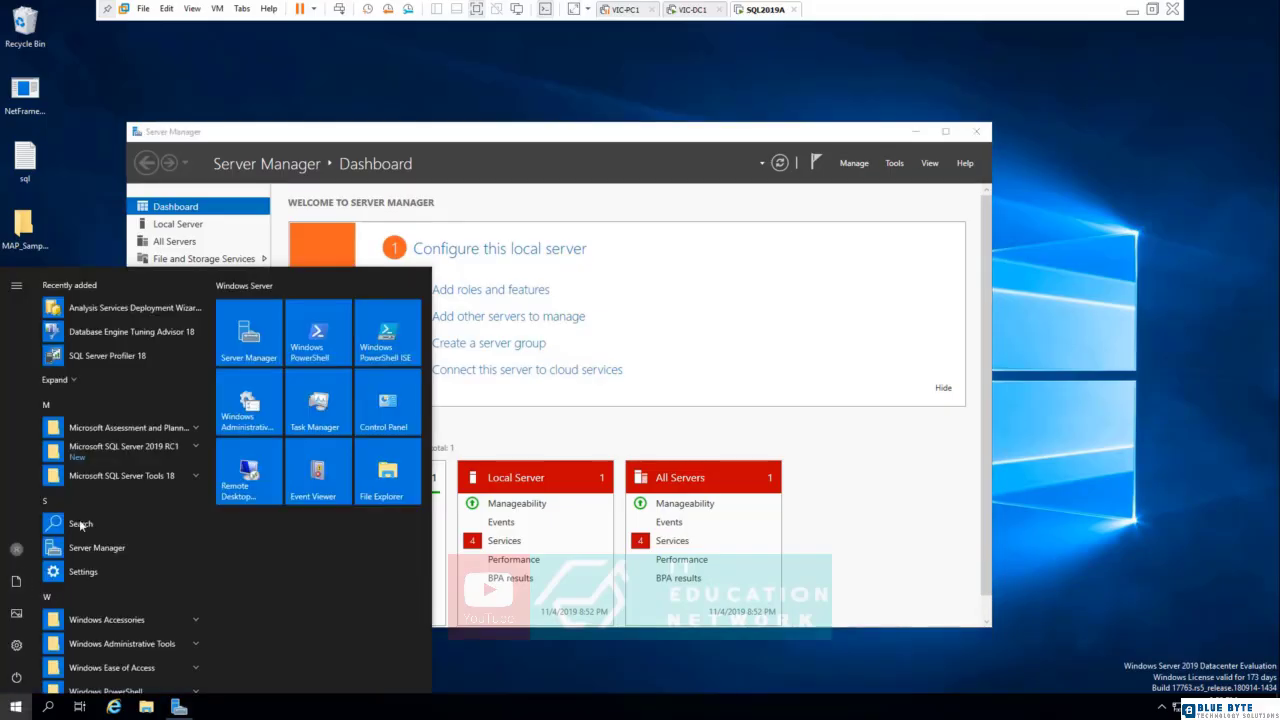
left_click(132, 477)
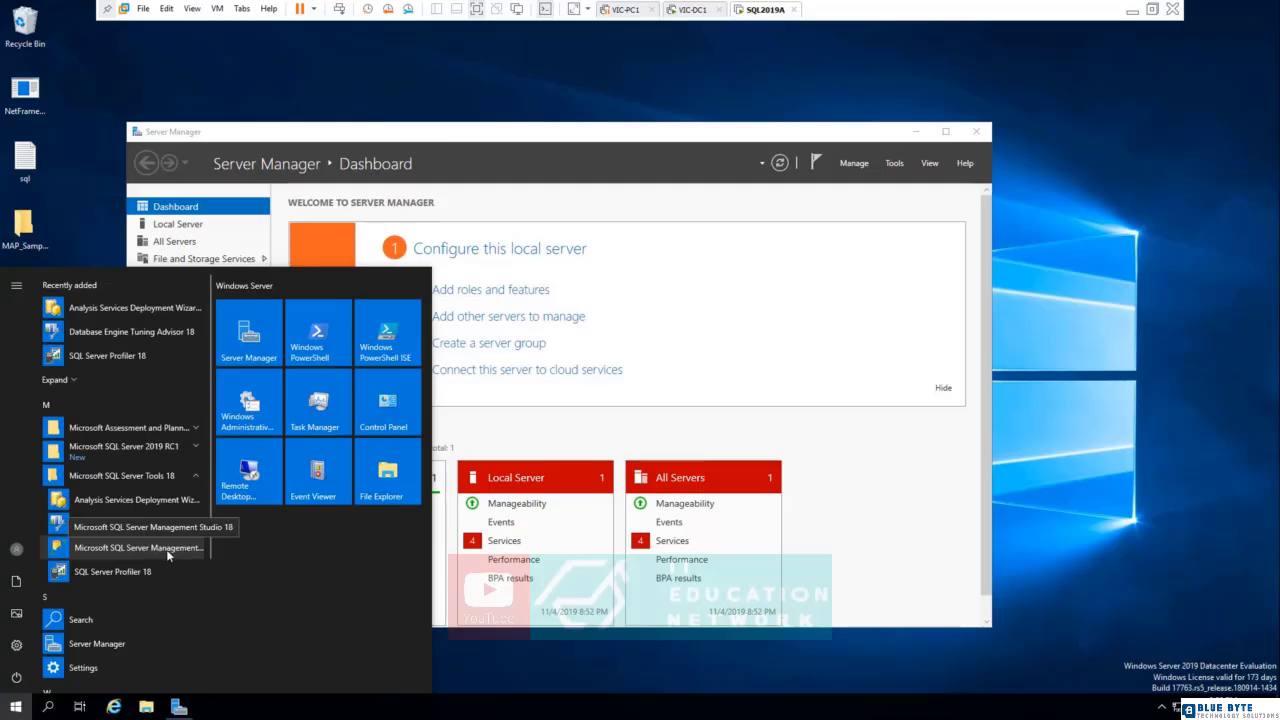
left_click(112, 571)
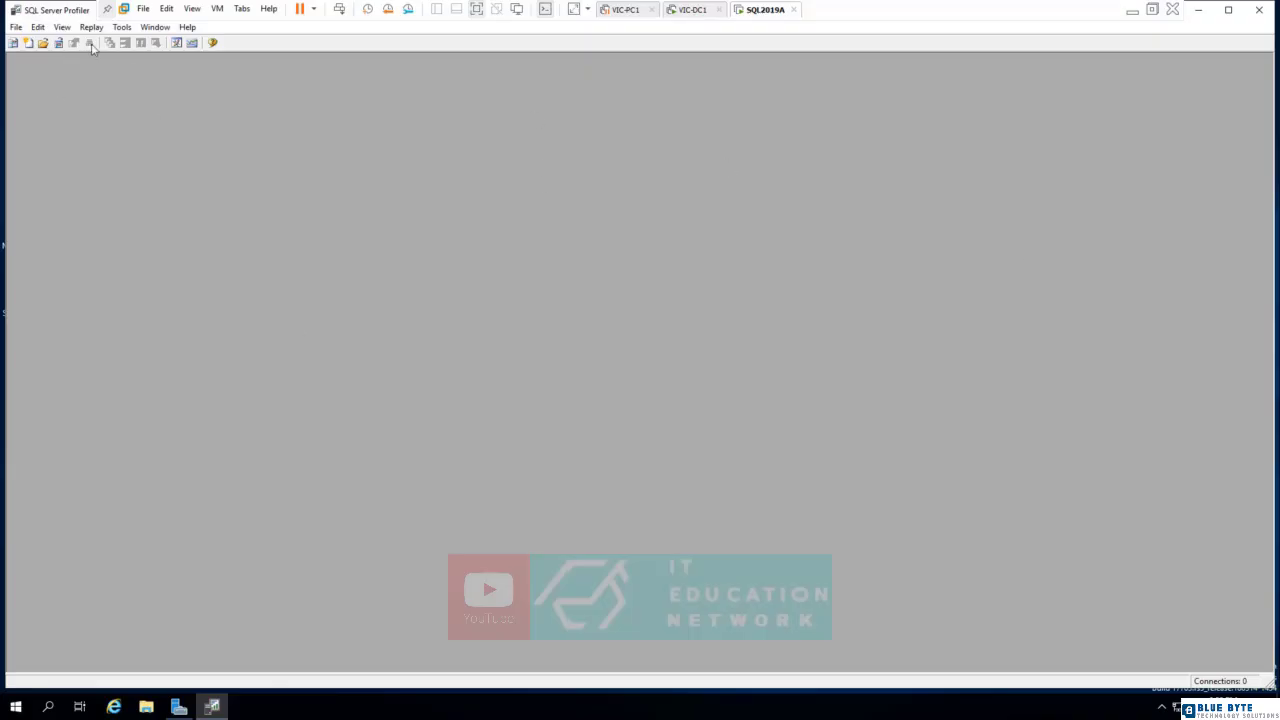
left_click(15, 27)
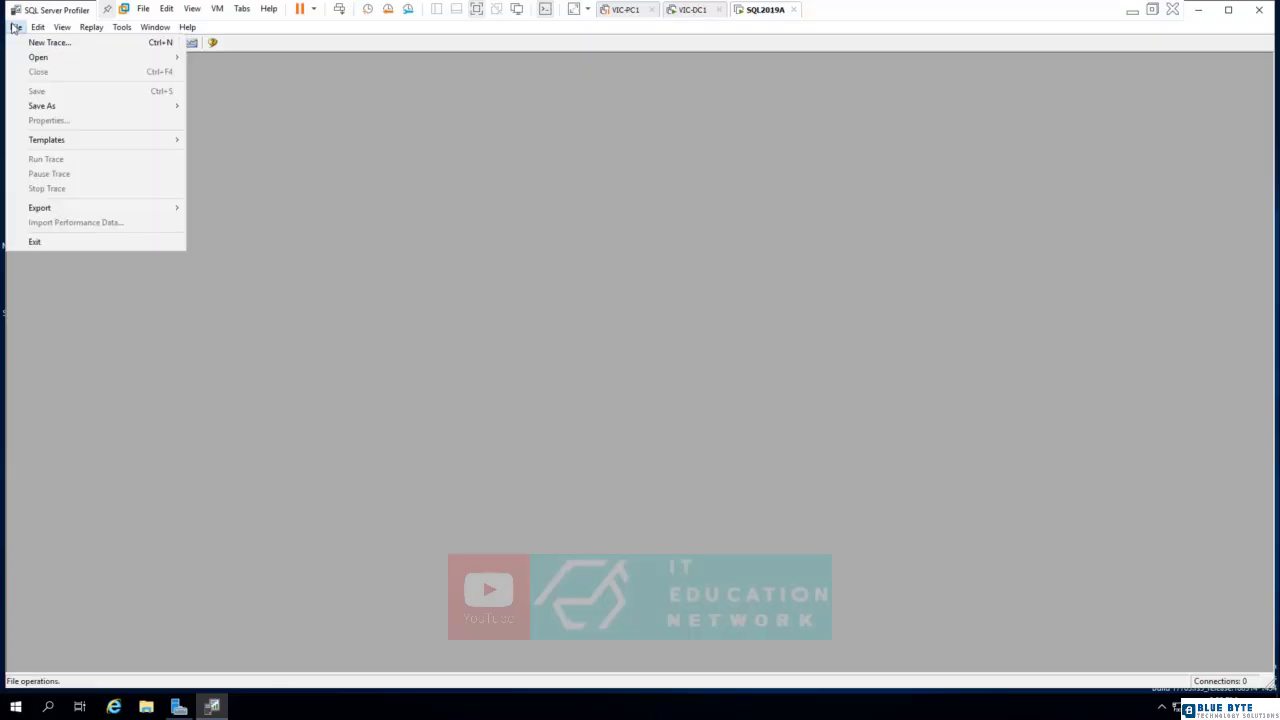
left_click(72, 47)
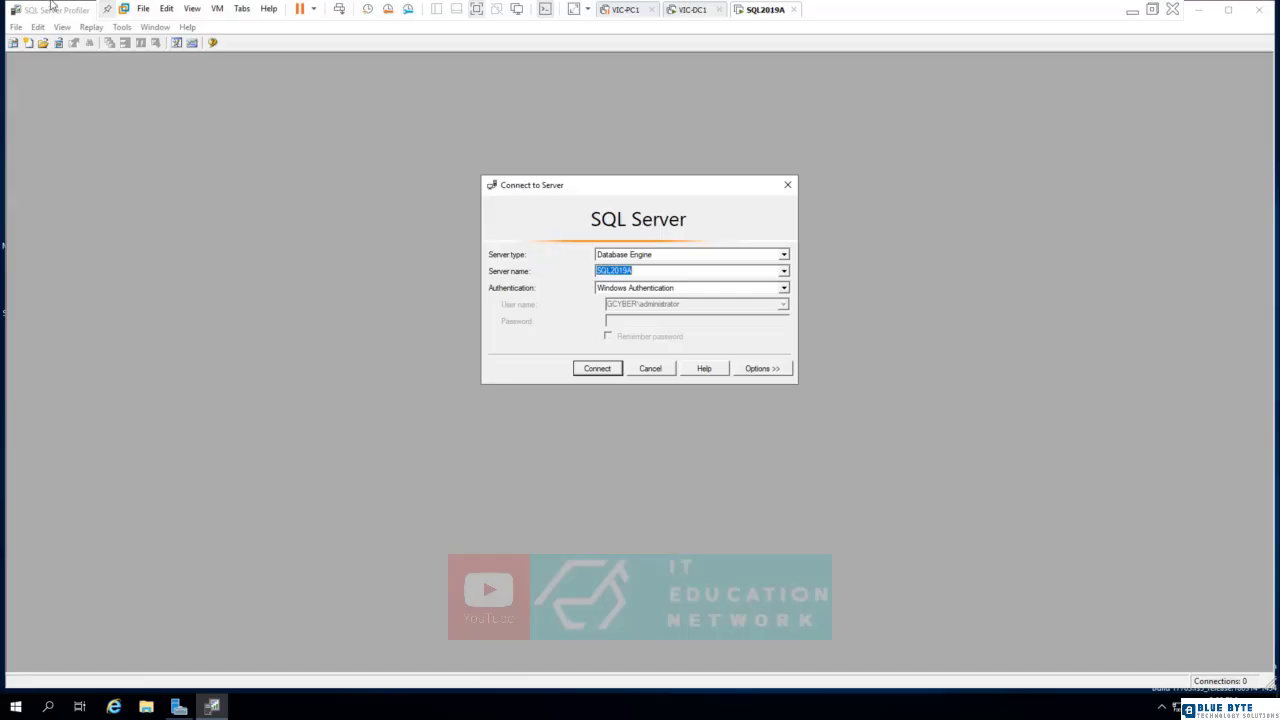
left_click(787, 184)
left_click(1259, 10)
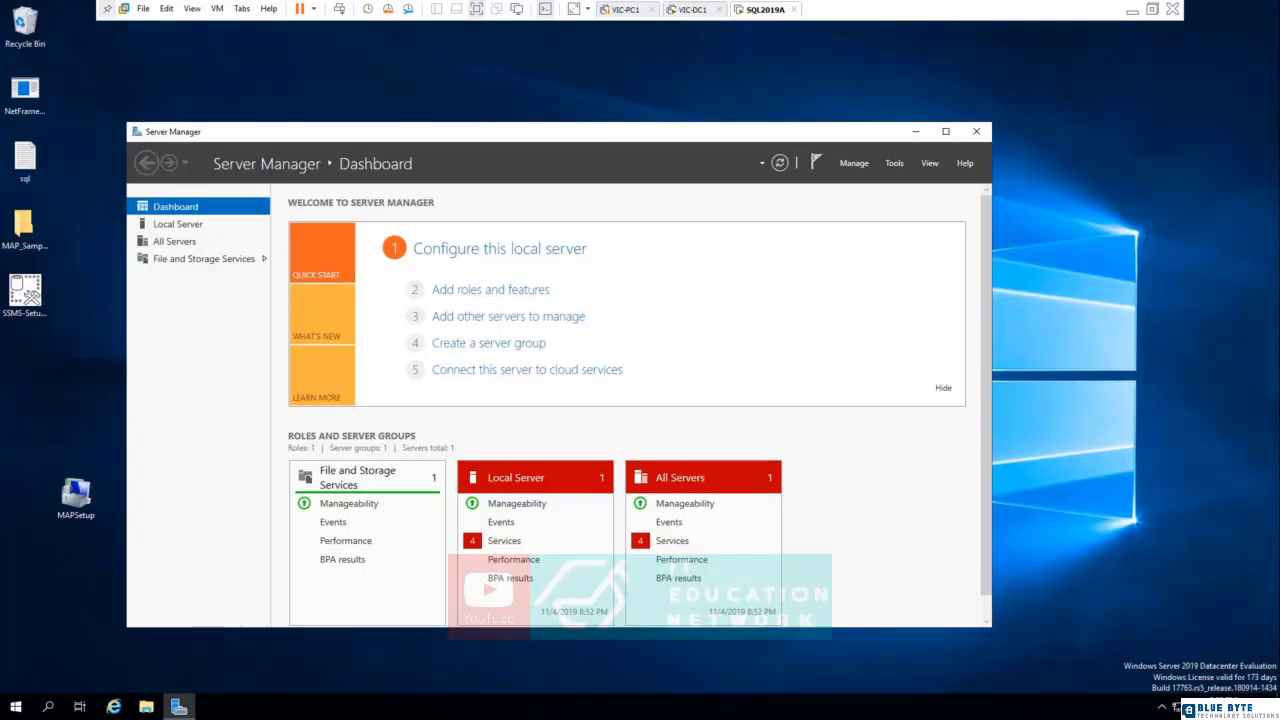
Launch Microsoft SQL Server Management Studio 18 and connect to the Database Engine on SQL2019A with Windows Authentication.
left_click(15, 706)
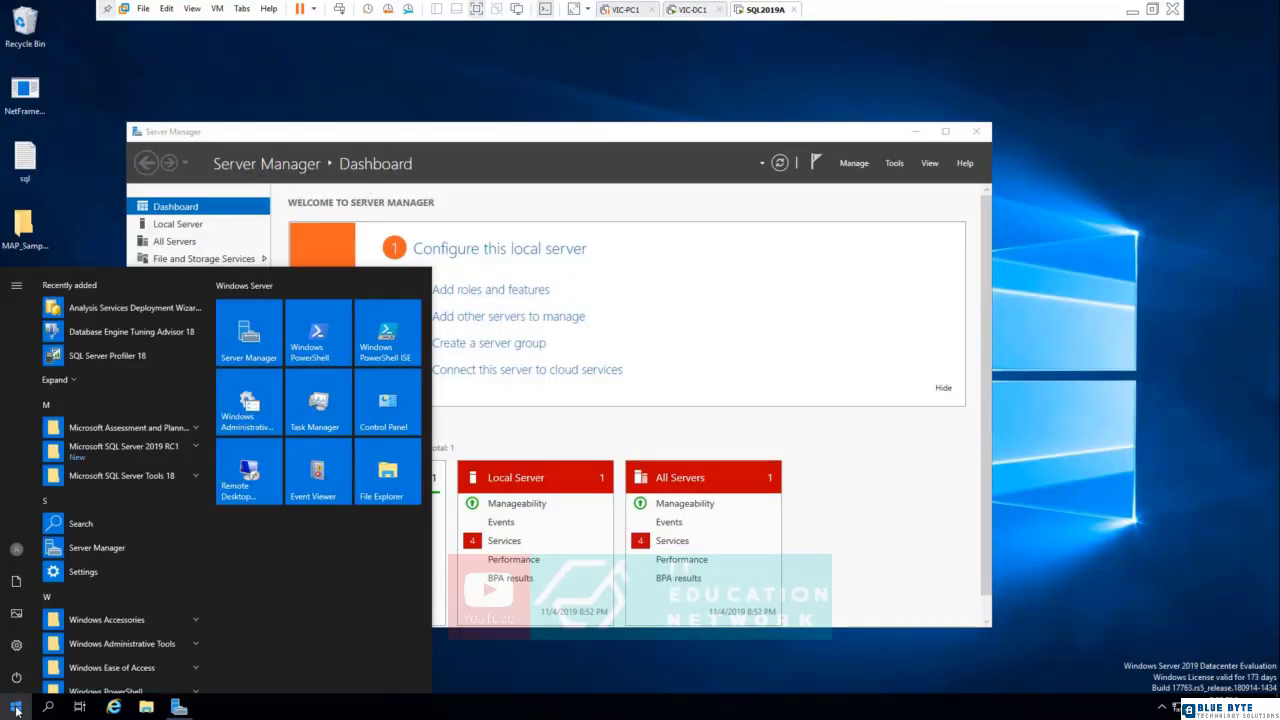
left_click(124, 476)
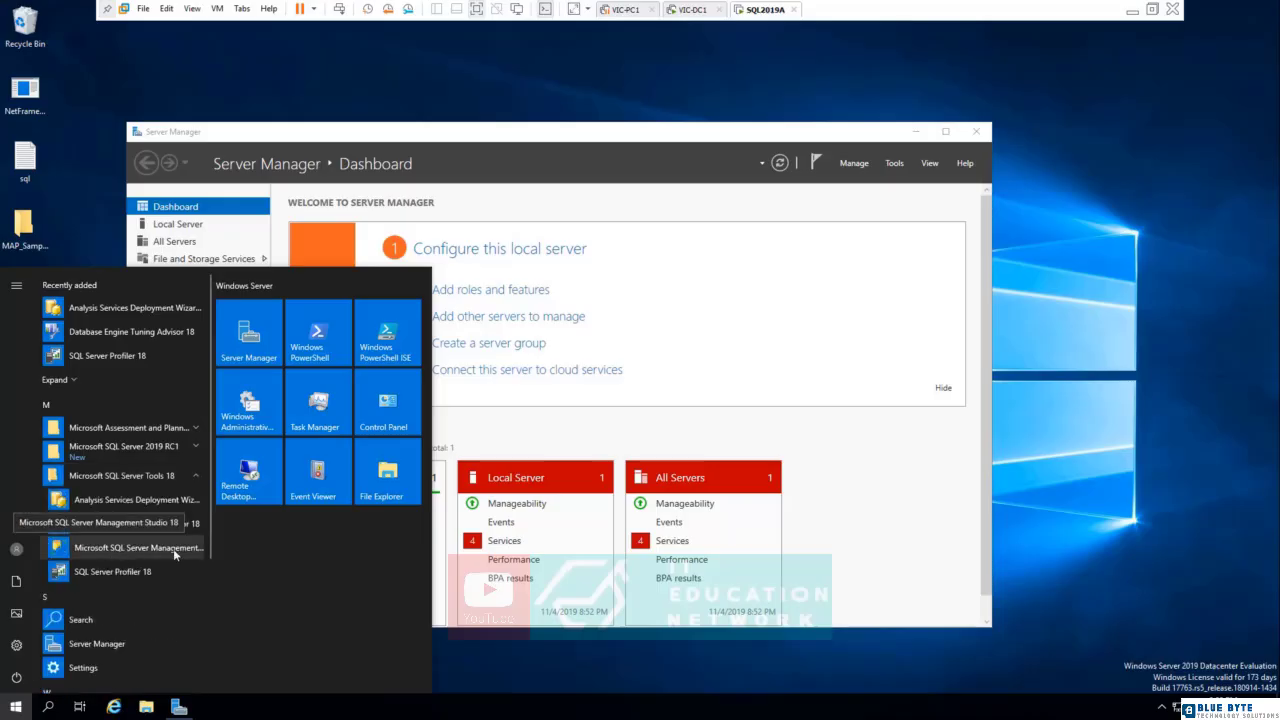
left_click(173, 548)
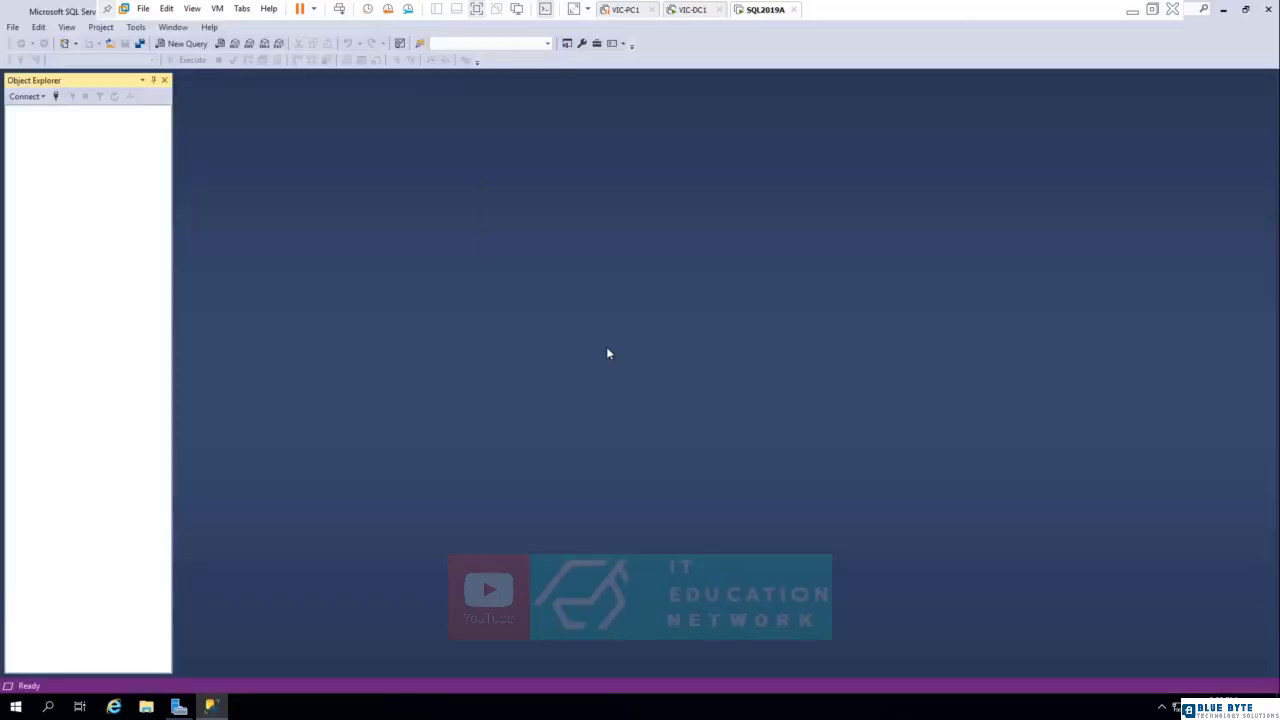
left_click(681, 255)
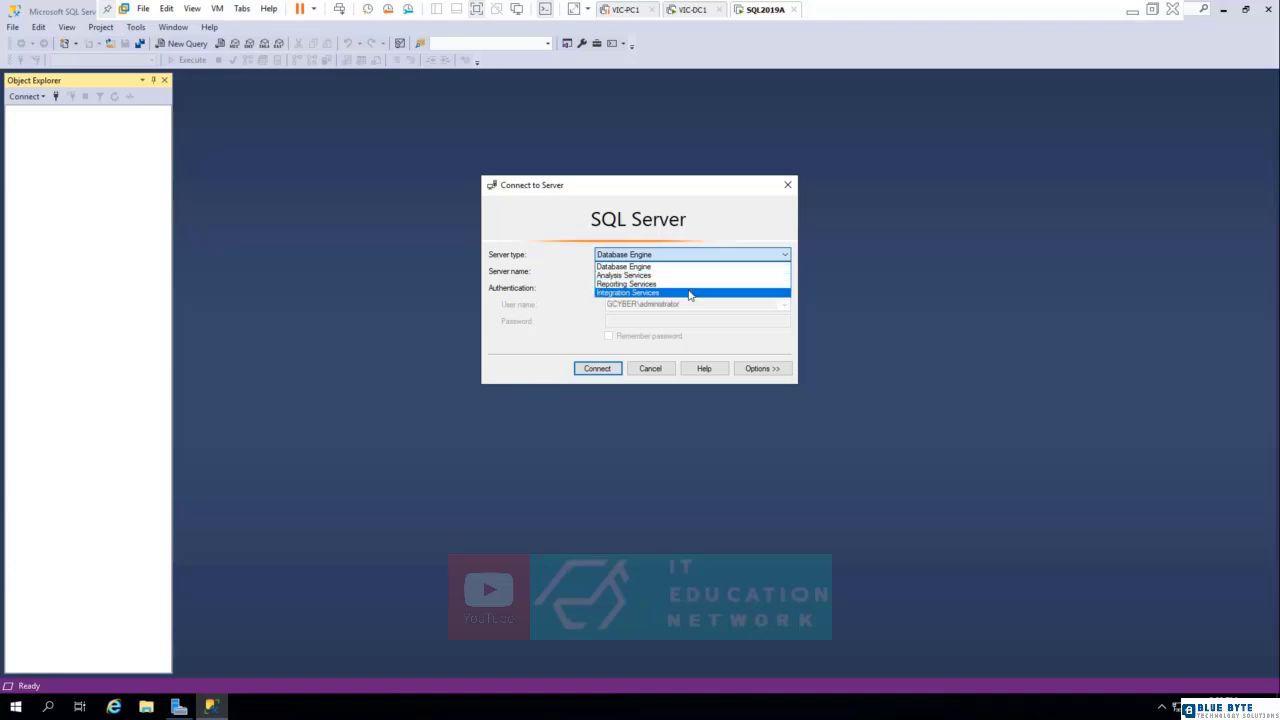
left_click(705, 229)
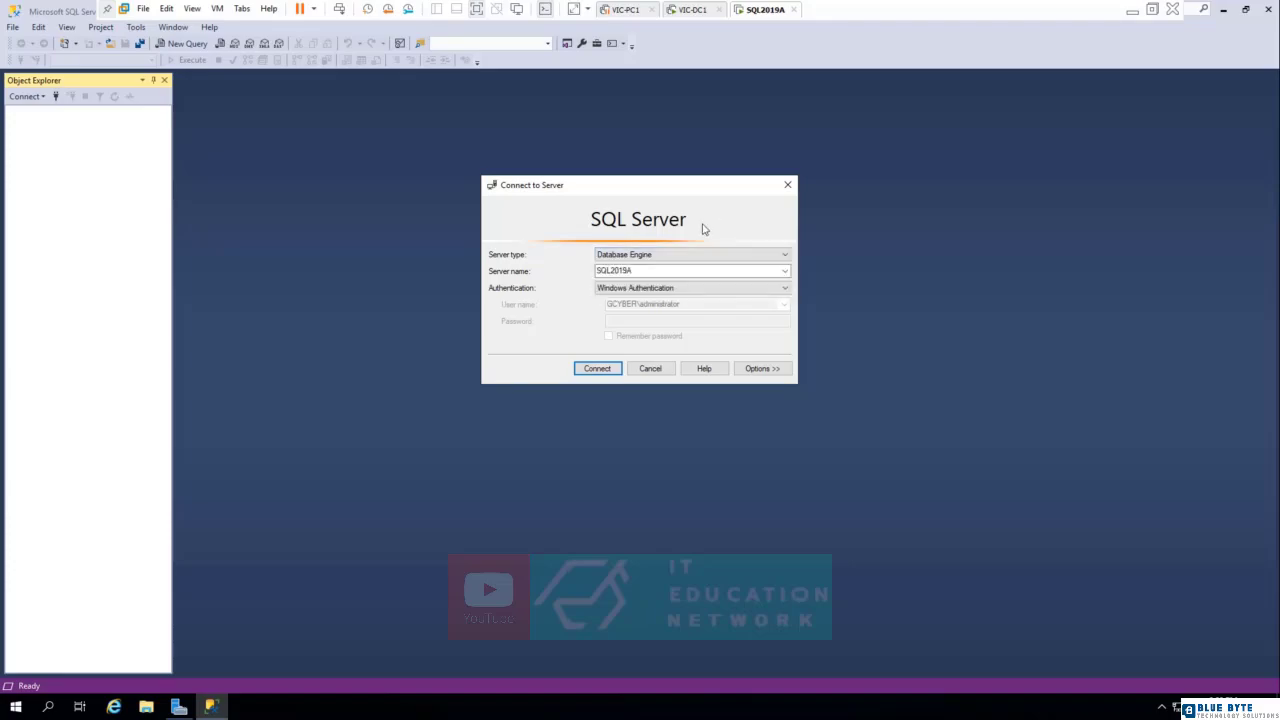
left_click(597, 369)
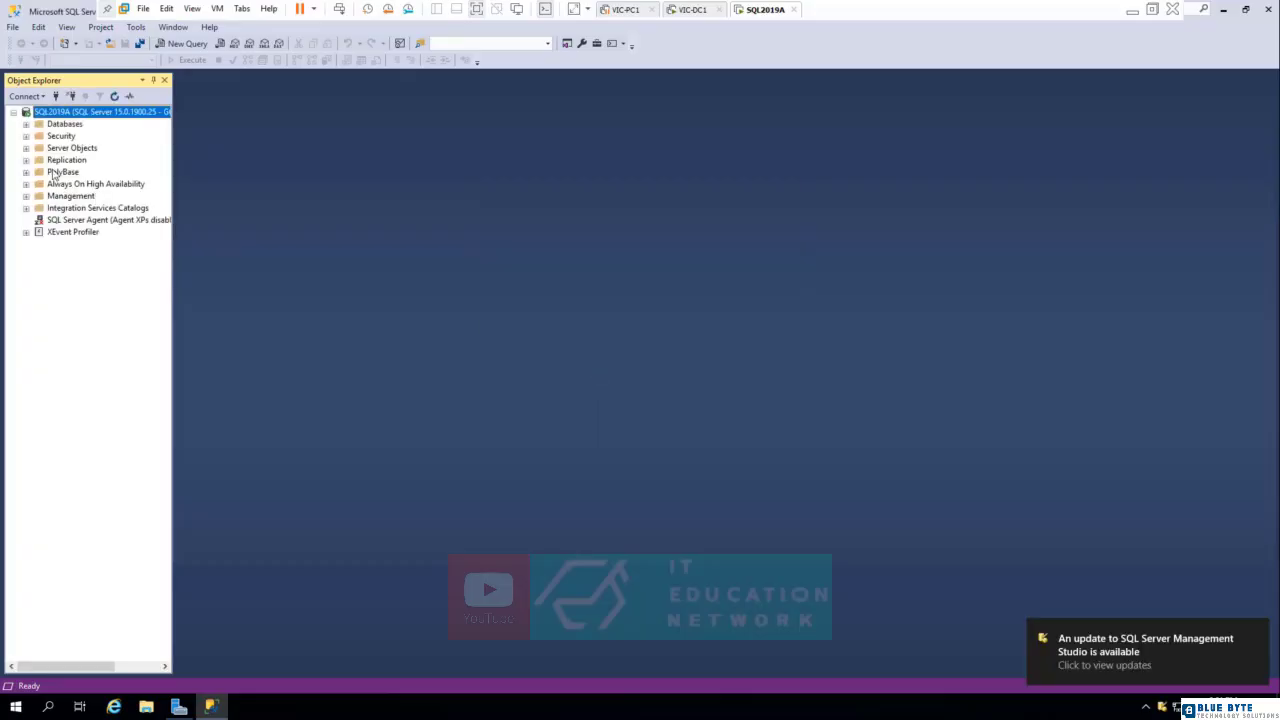
Widen Object Explorer and expand Databases to show the contents of System Databases.
left_click_drag(172, 164, 337, 166)
left_click(62, 124)
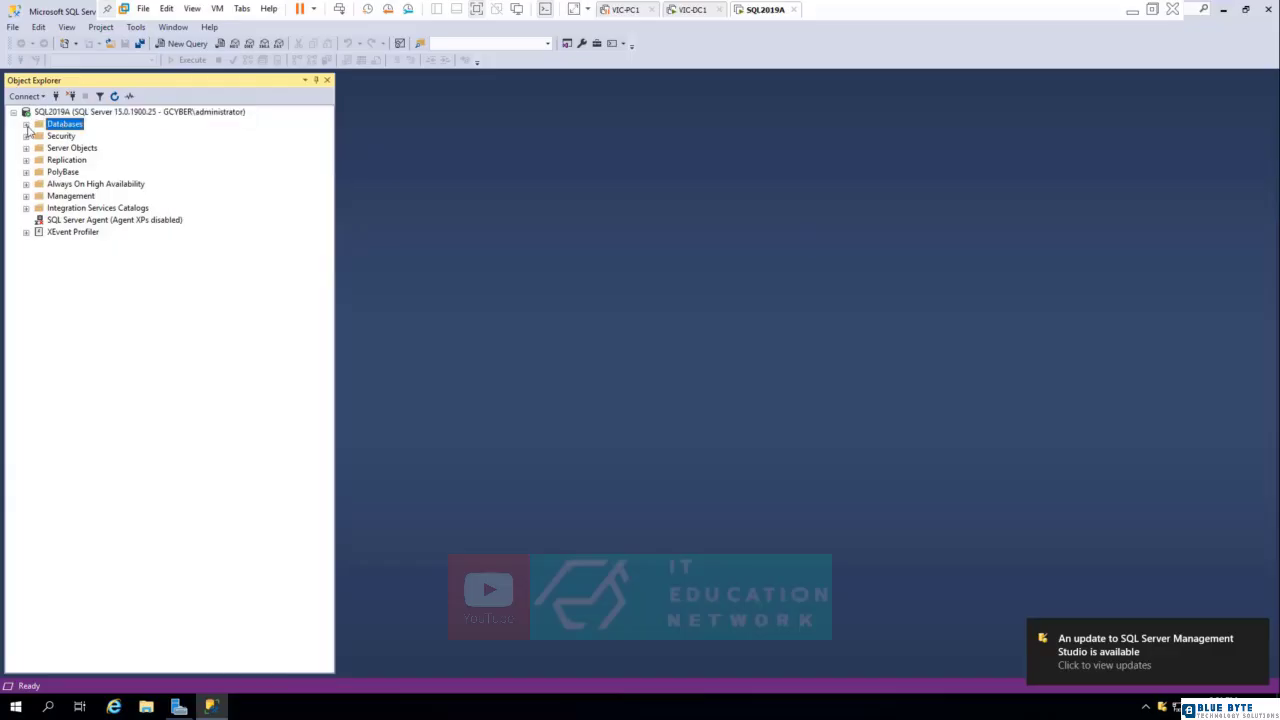
left_click(26, 124)
left_click(66, 137)
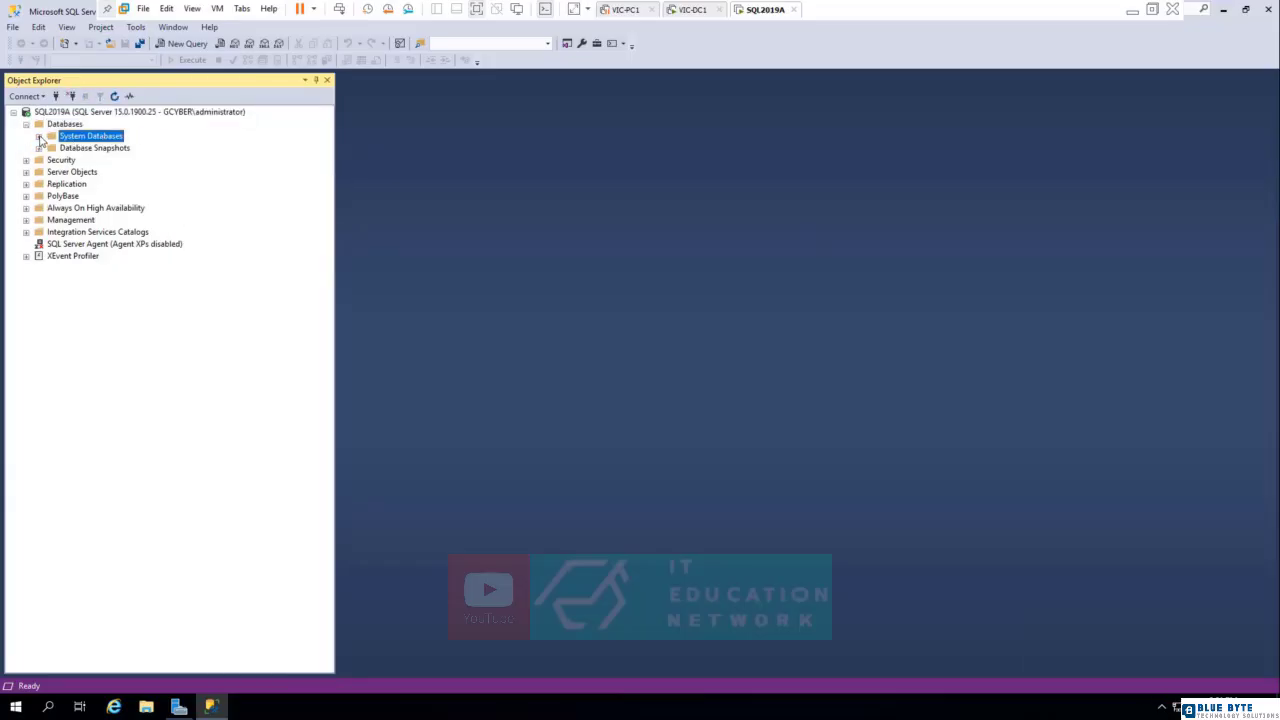
left_click(39, 137)
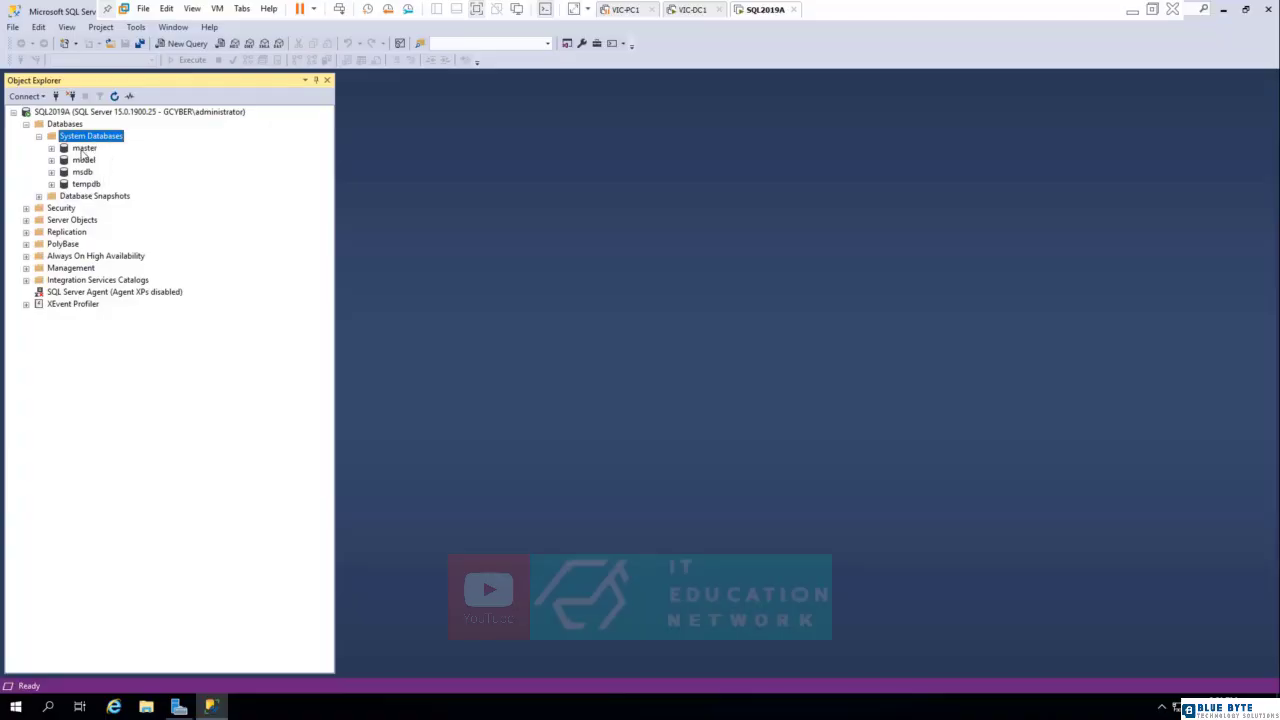
Expand the master database down to its System Tables and select dbo.MSreplication_options.
left_click(83, 150)
left_click(51, 148)
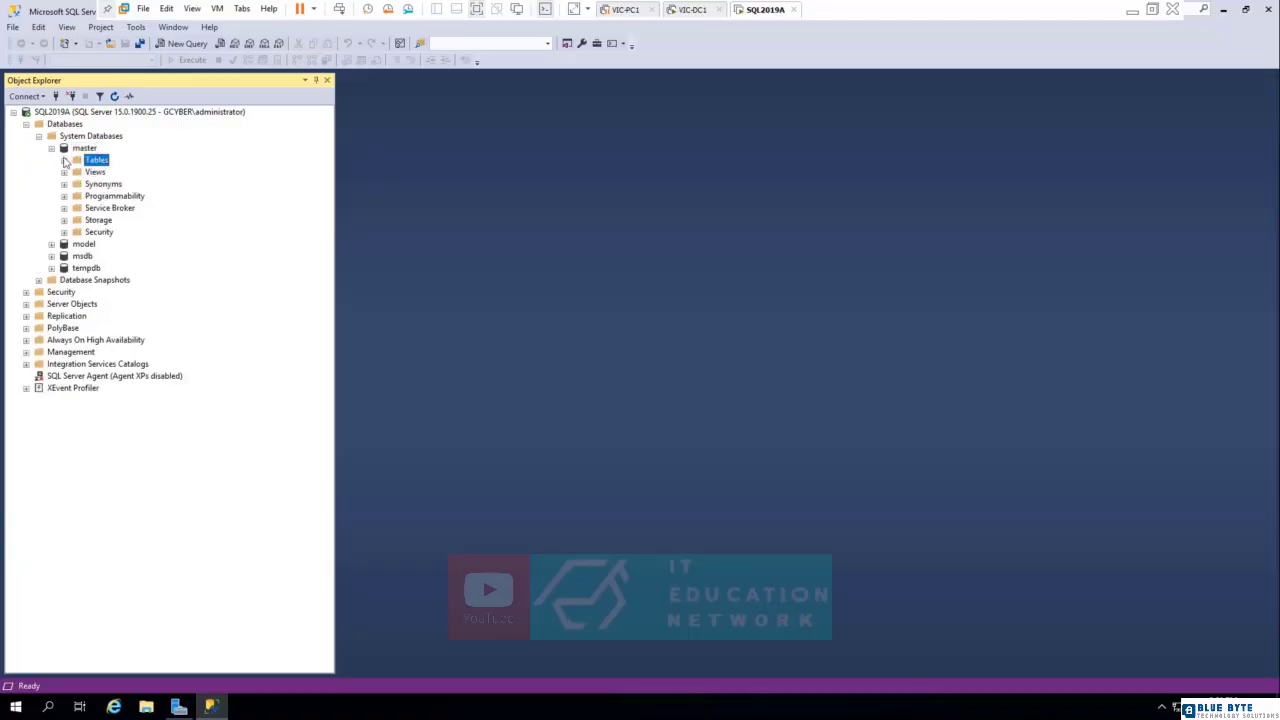
left_click(64, 160)
left_click(104, 174)
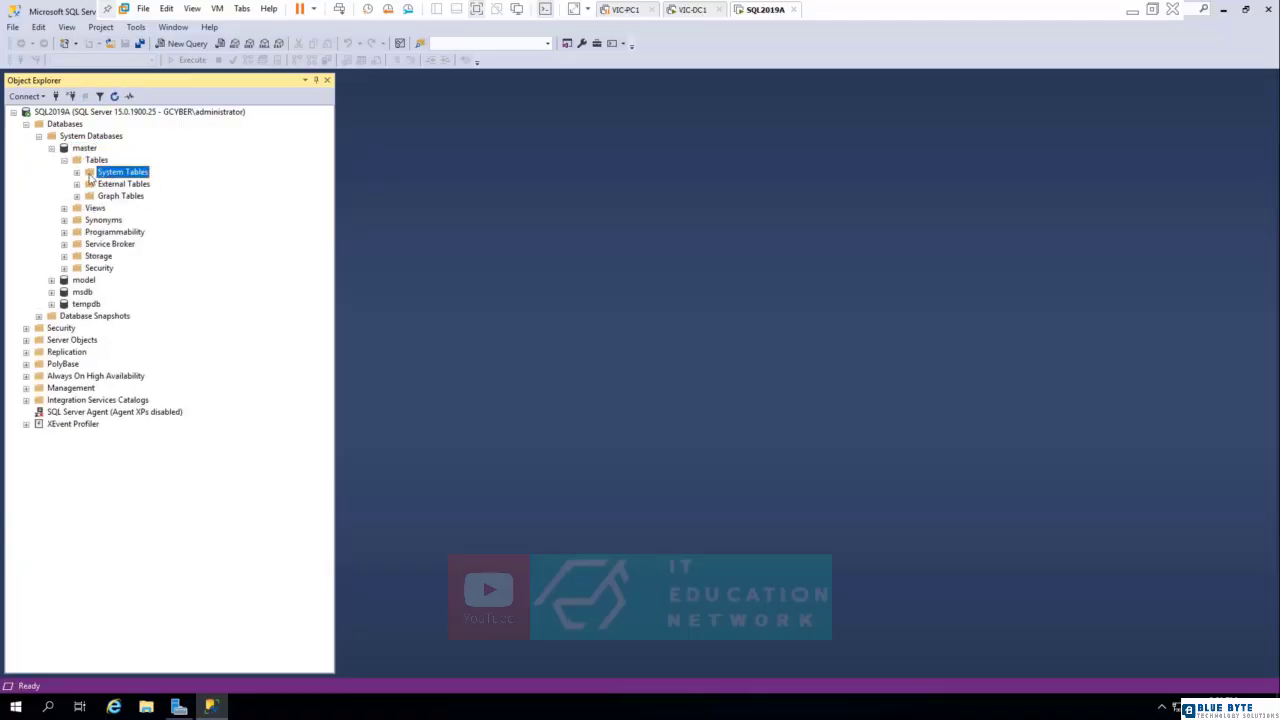
left_click(76, 175)
left_click(89, 184)
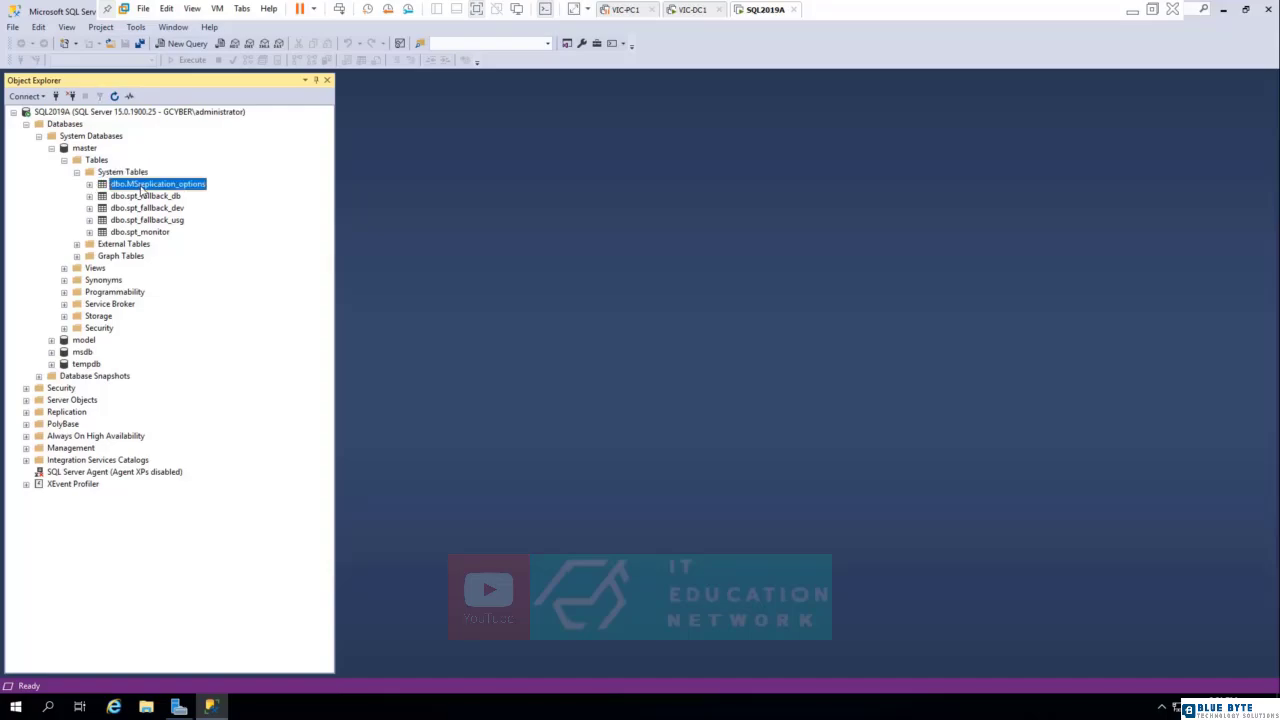
Expand the dbo.MSreplication_options system table and its Columns folder to view the table's columns.
left_click(129, 197)
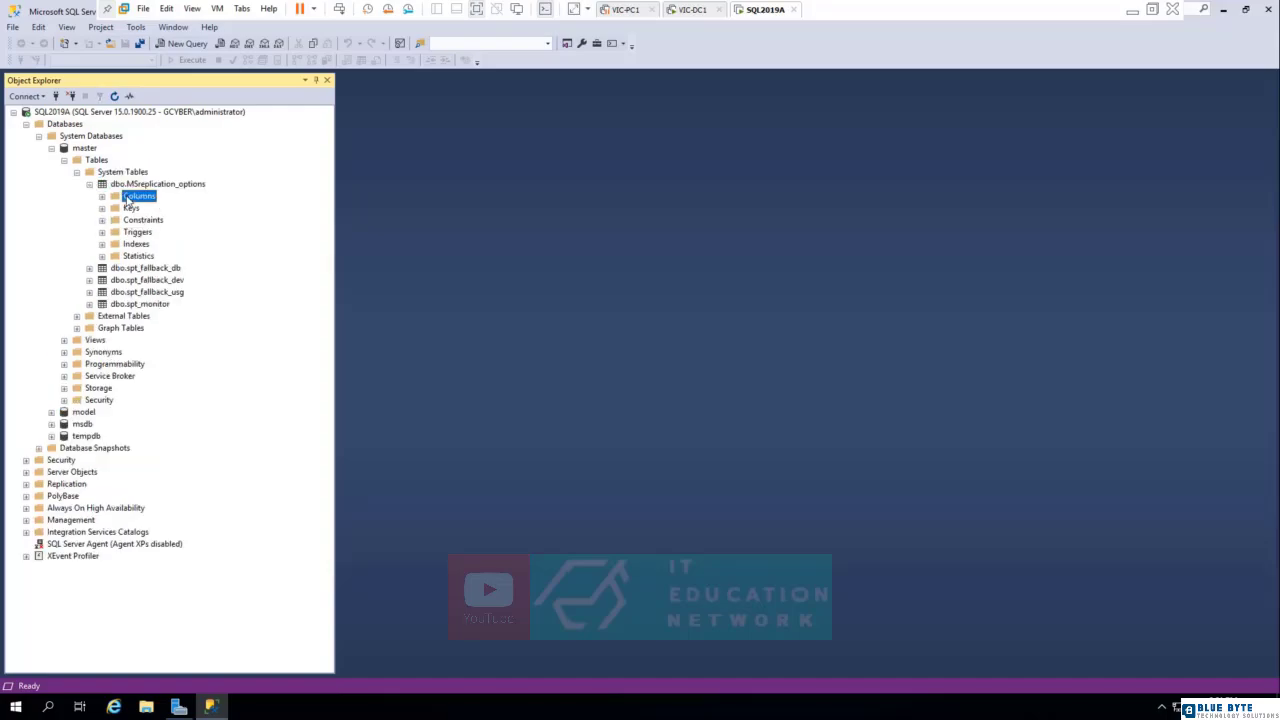
left_click(101, 196)
left_click(156, 208)
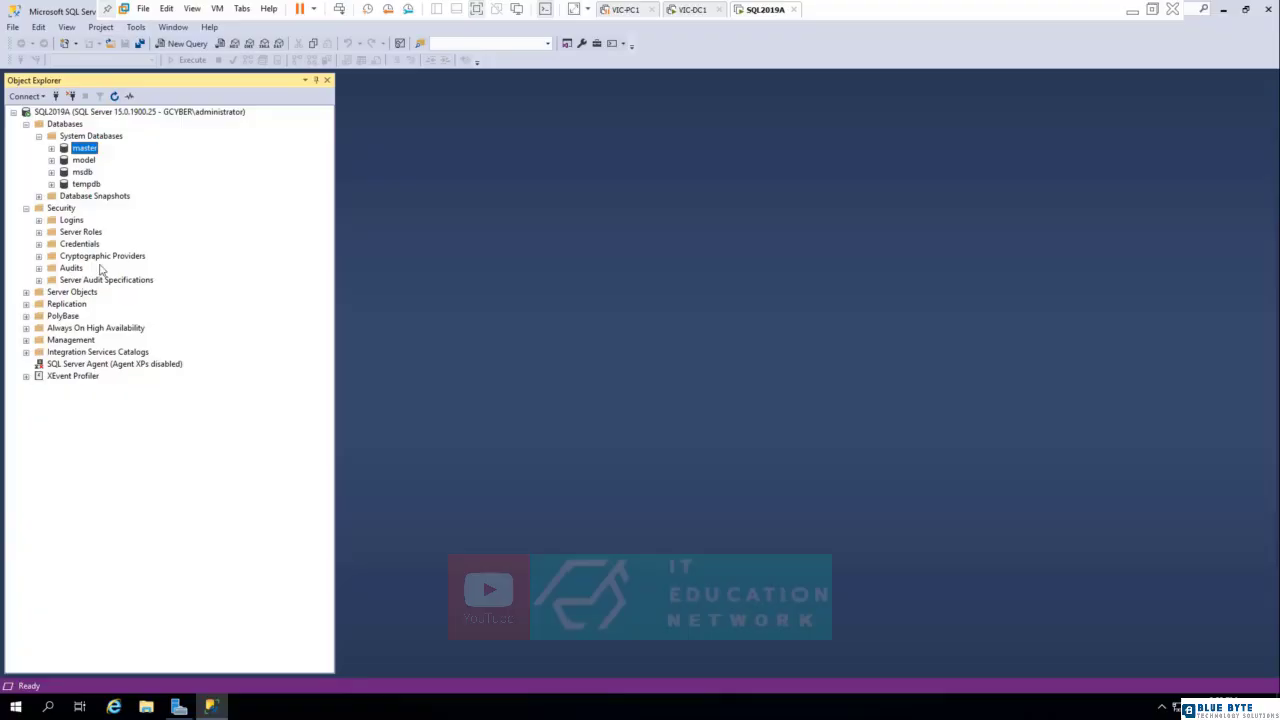
Expand Server Objects to show its subfolders, and briefly expand Replication to view its contents before collapsing it.
left_click(76, 292)
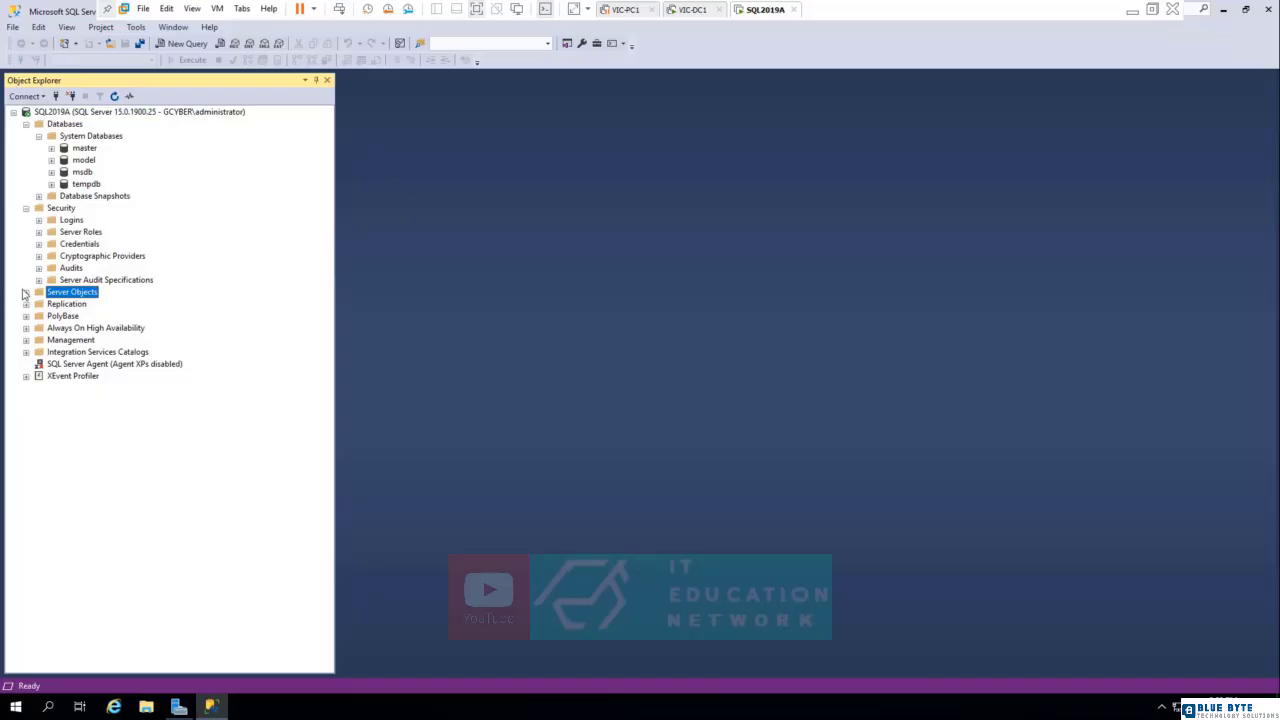
left_click(26, 292)
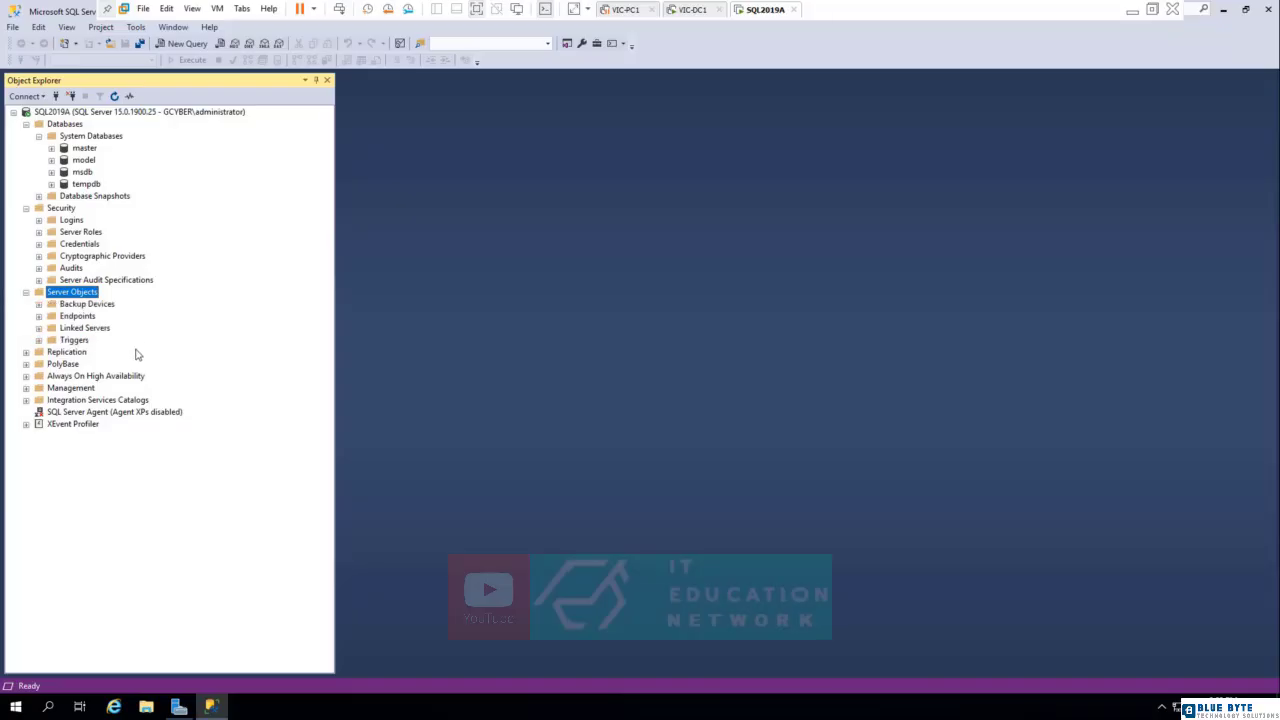
left_click(60, 355)
left_click(25, 353)
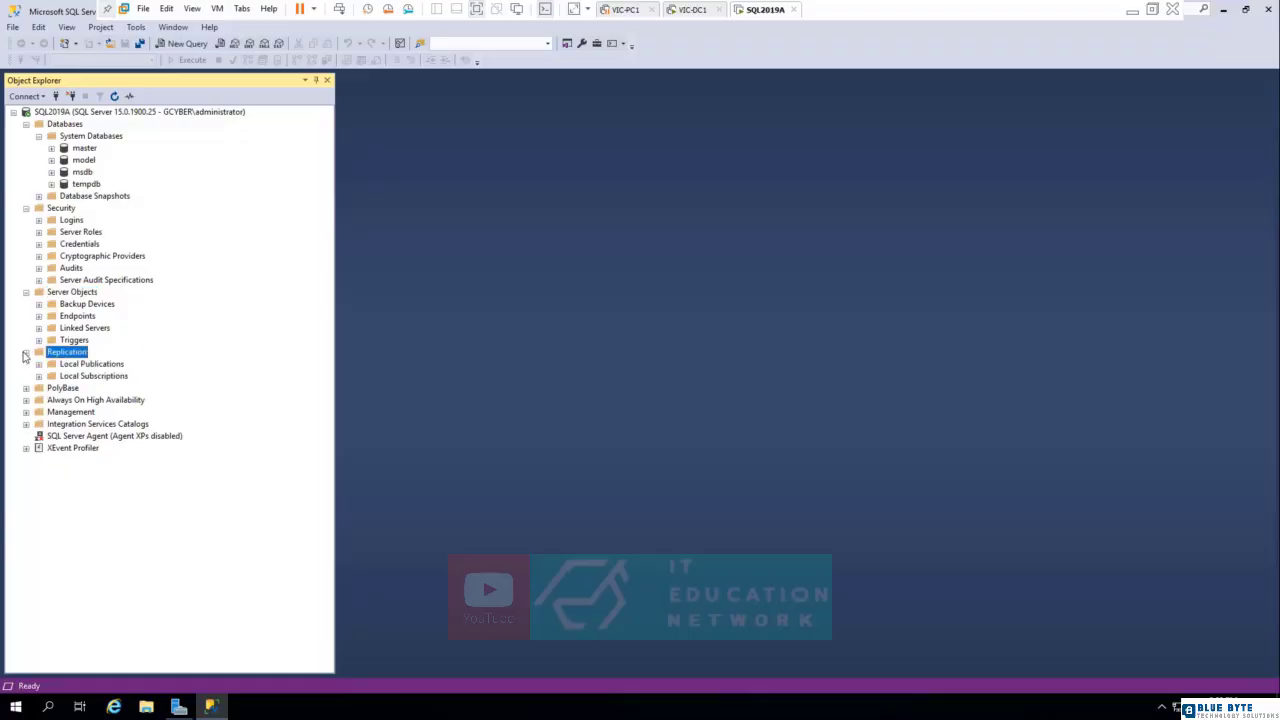
left_click(25, 353)
Expand Management to review its contents, then collapse it and select SQL Server Agent.
left_click(72, 377)
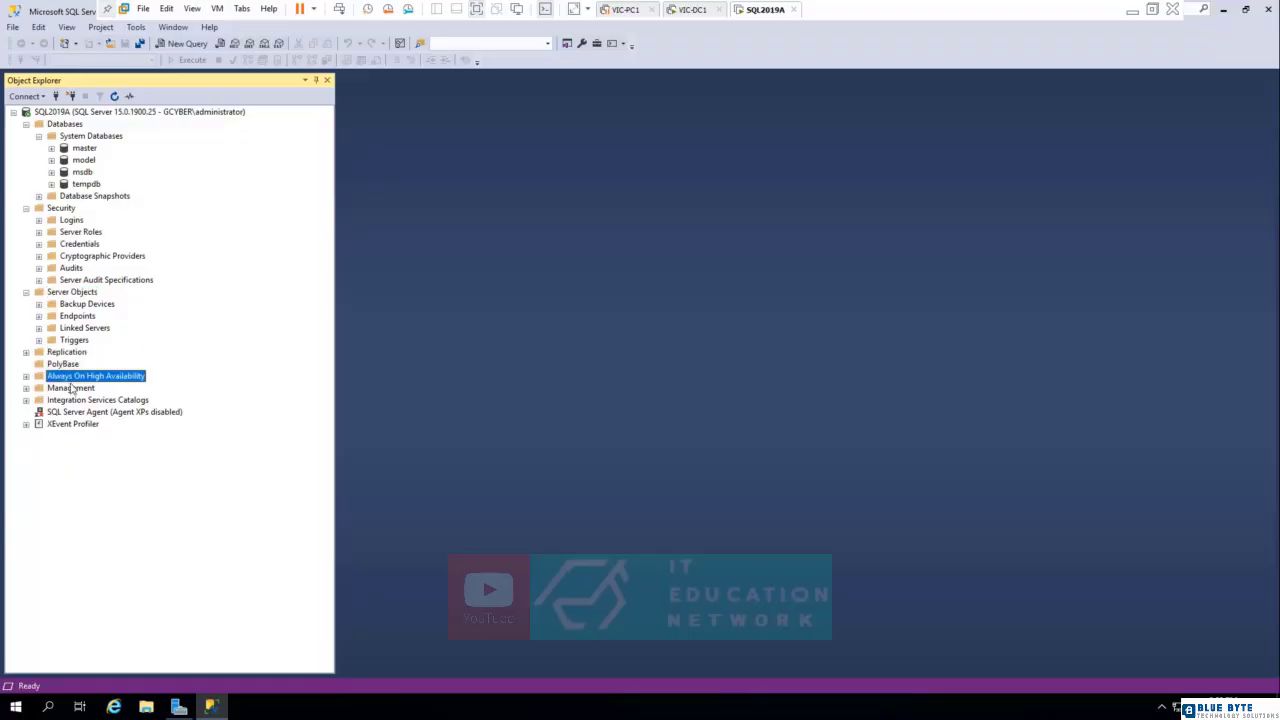
left_click(70, 388)
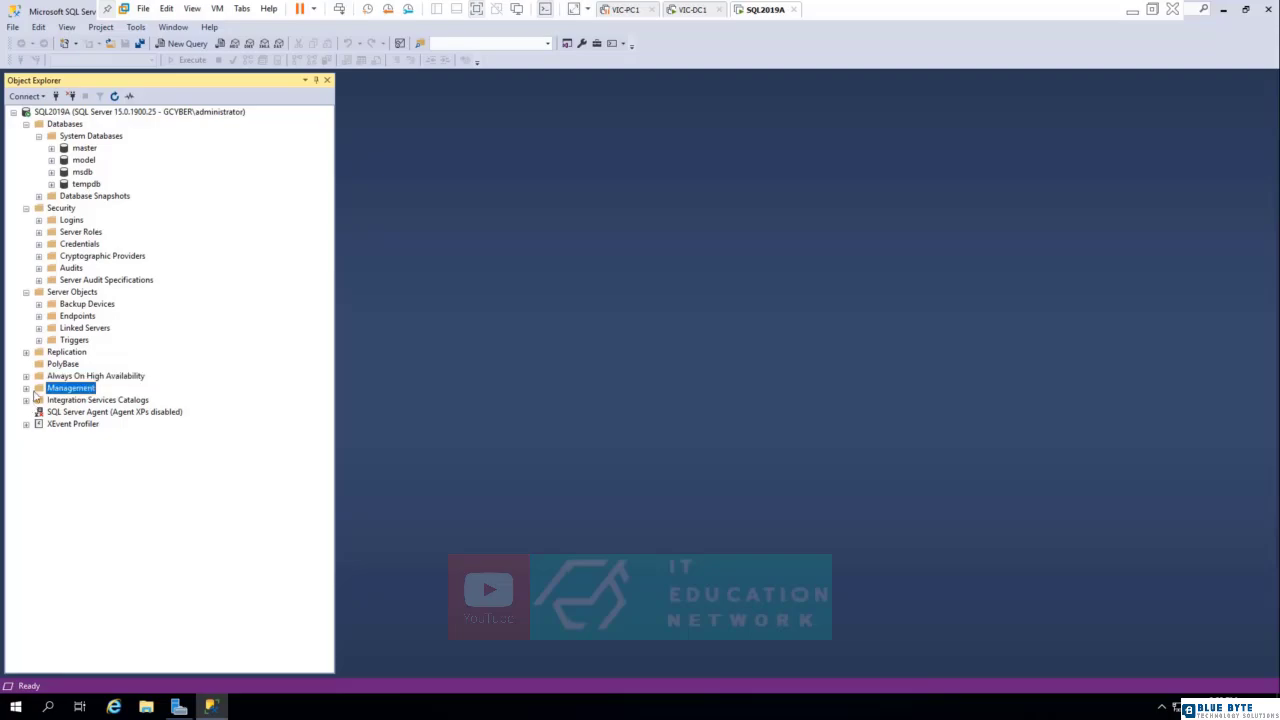
left_click(26, 388)
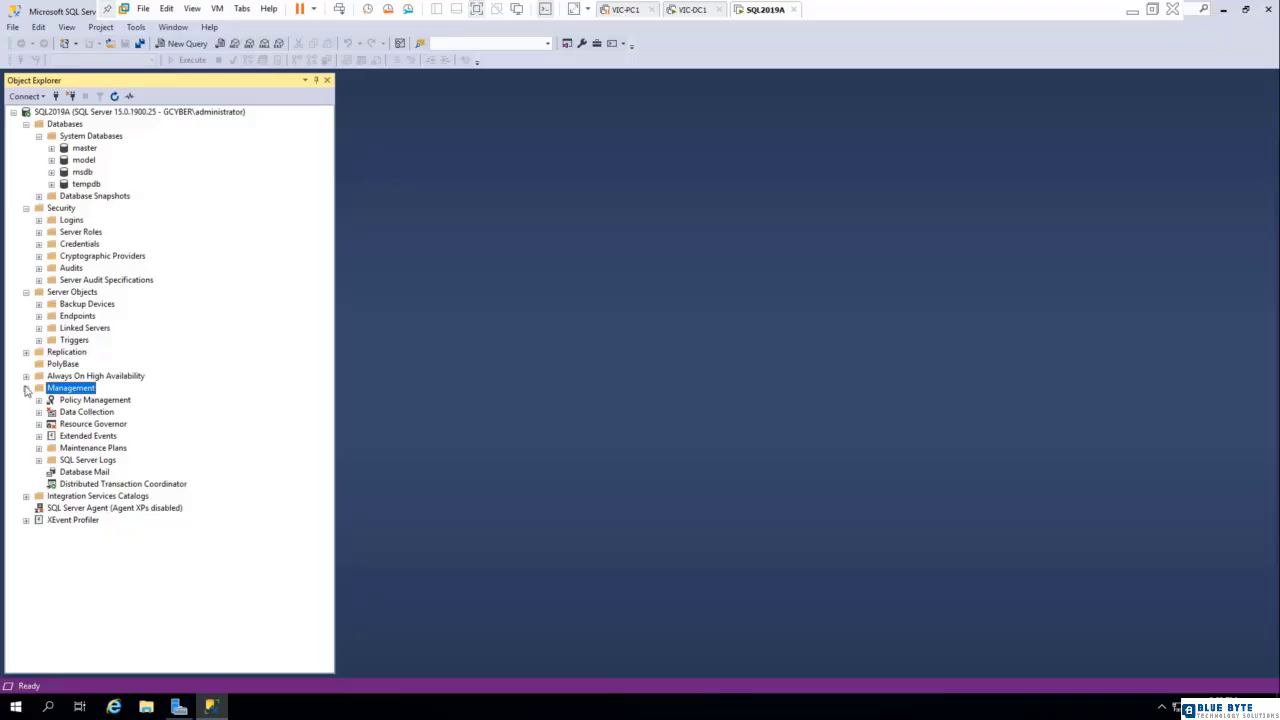
left_click(26, 388)
left_click(114, 412)
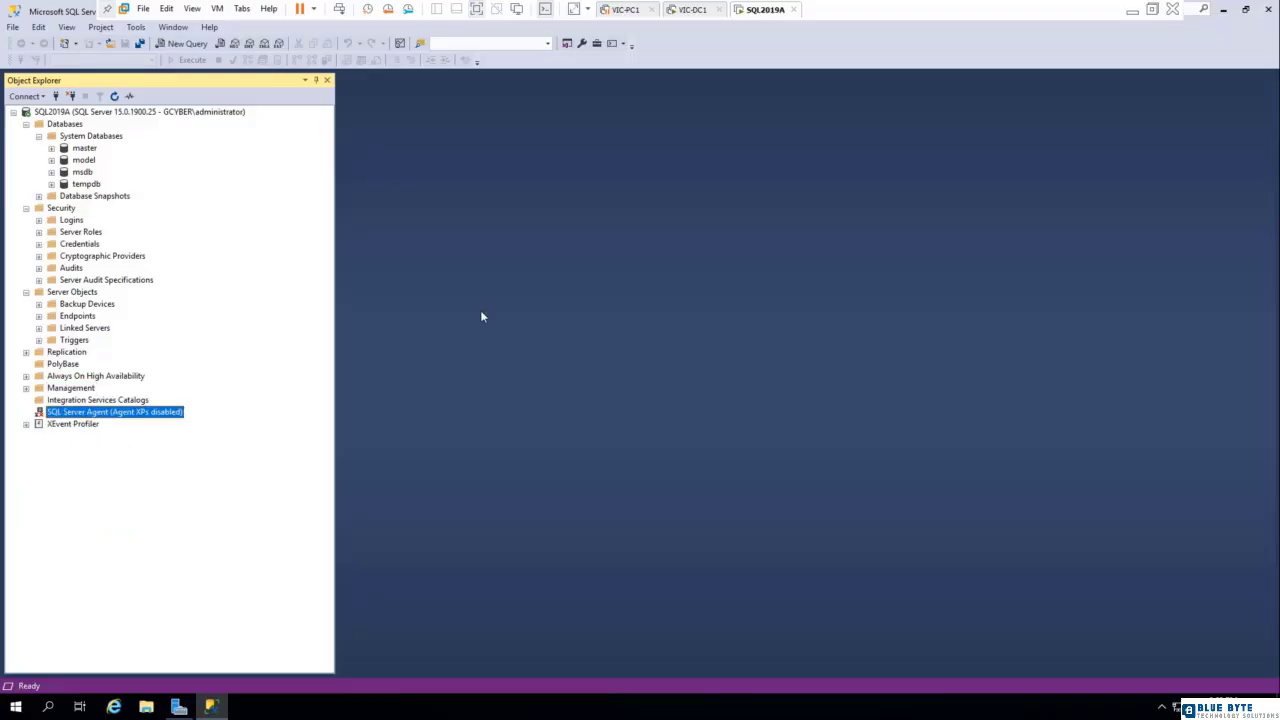